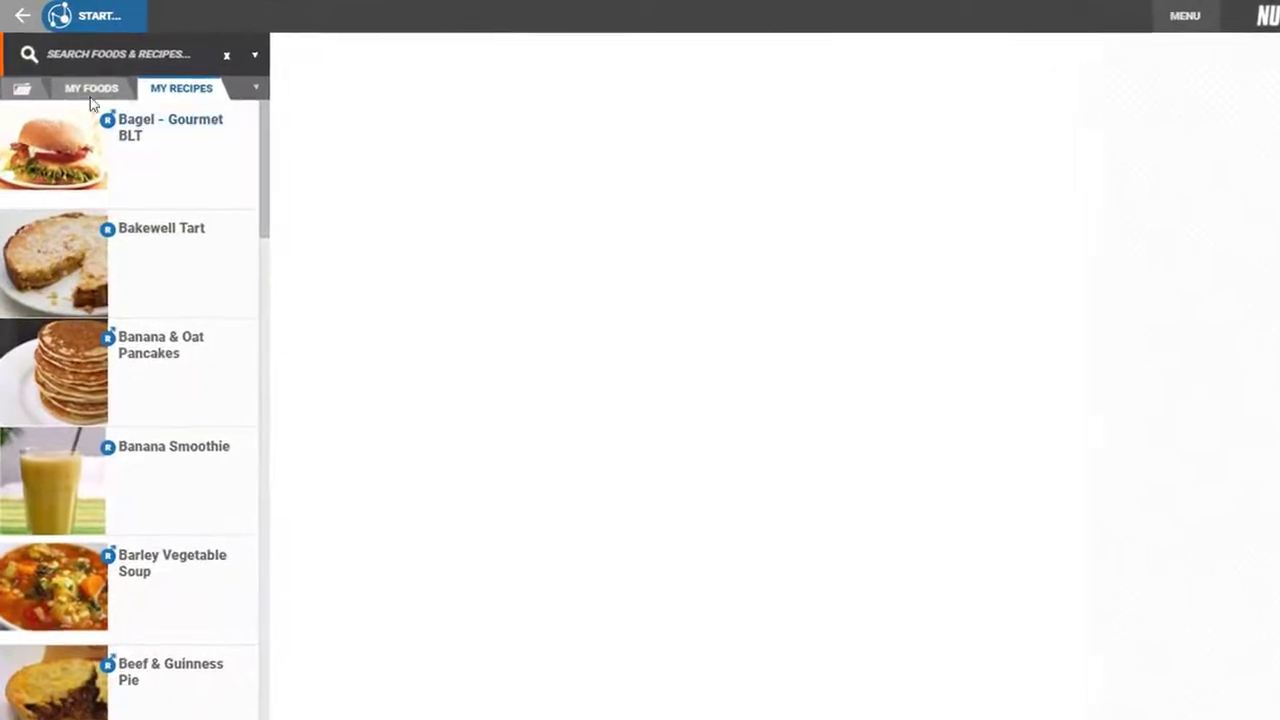
# Create a new ungrouped menu named "Specials Board"
pyautogui.click(33, 94)
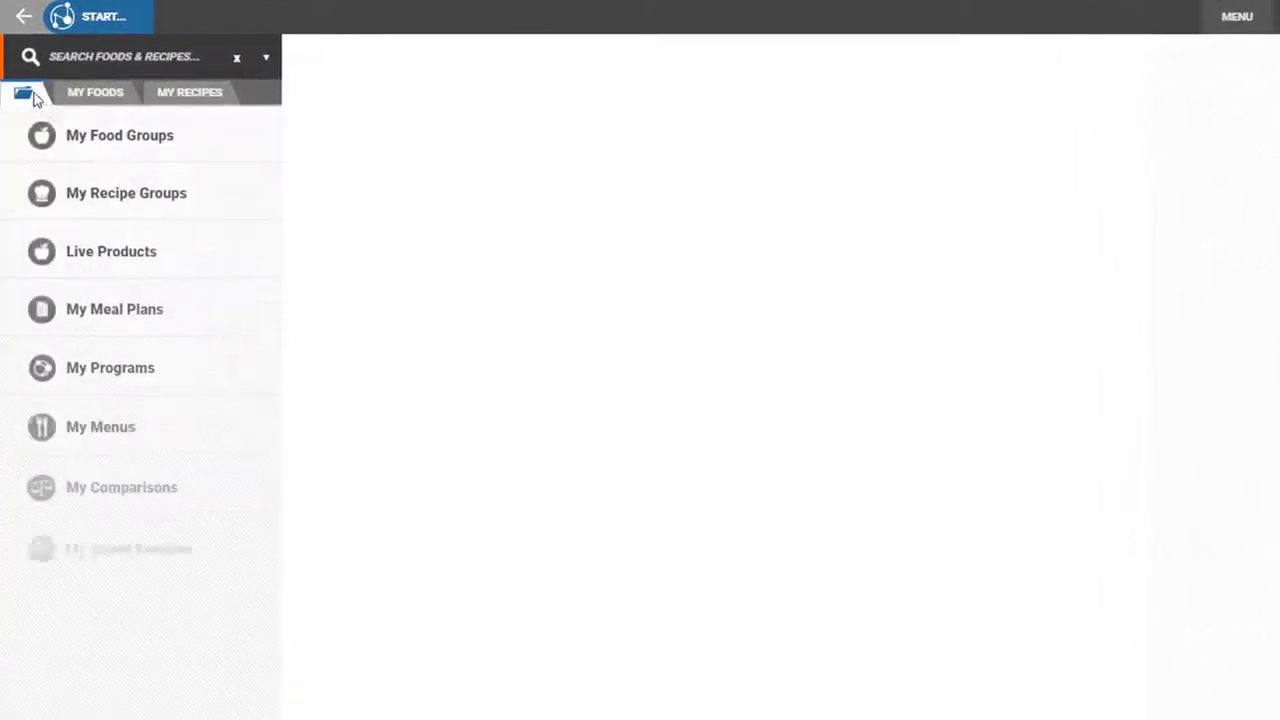
pyautogui.click(129, 413)
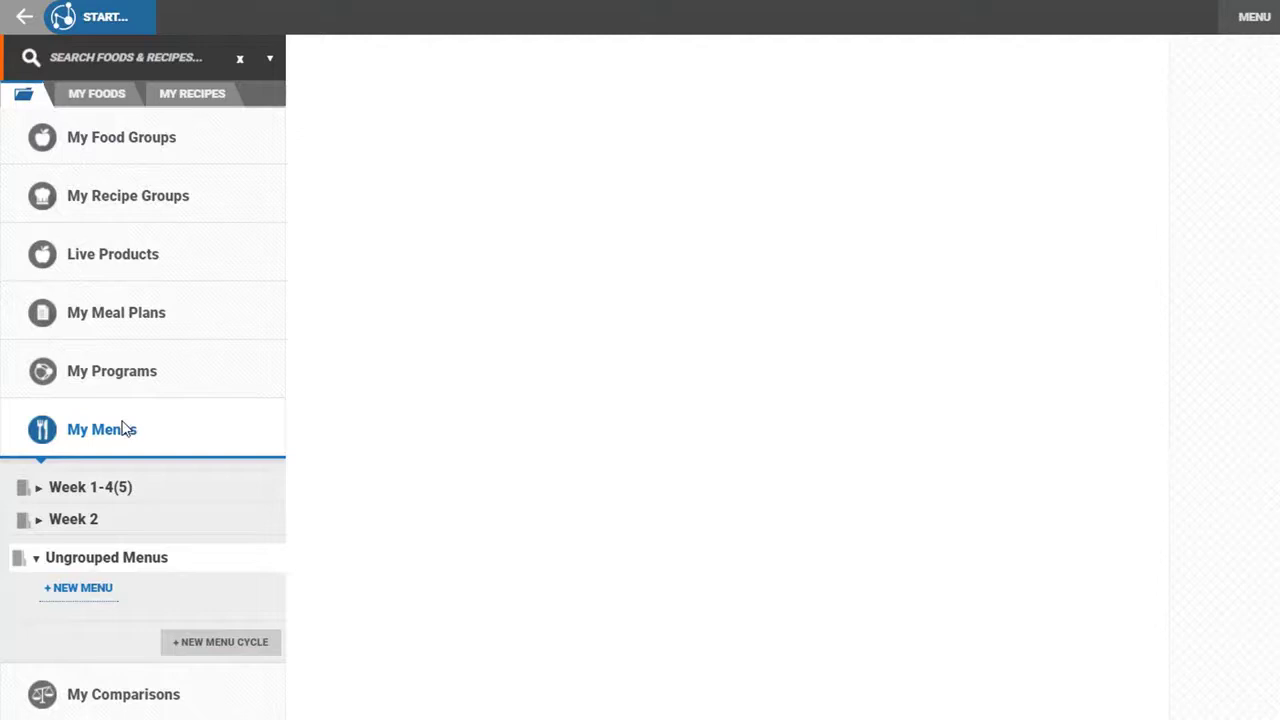
pyautogui.click(81, 592)
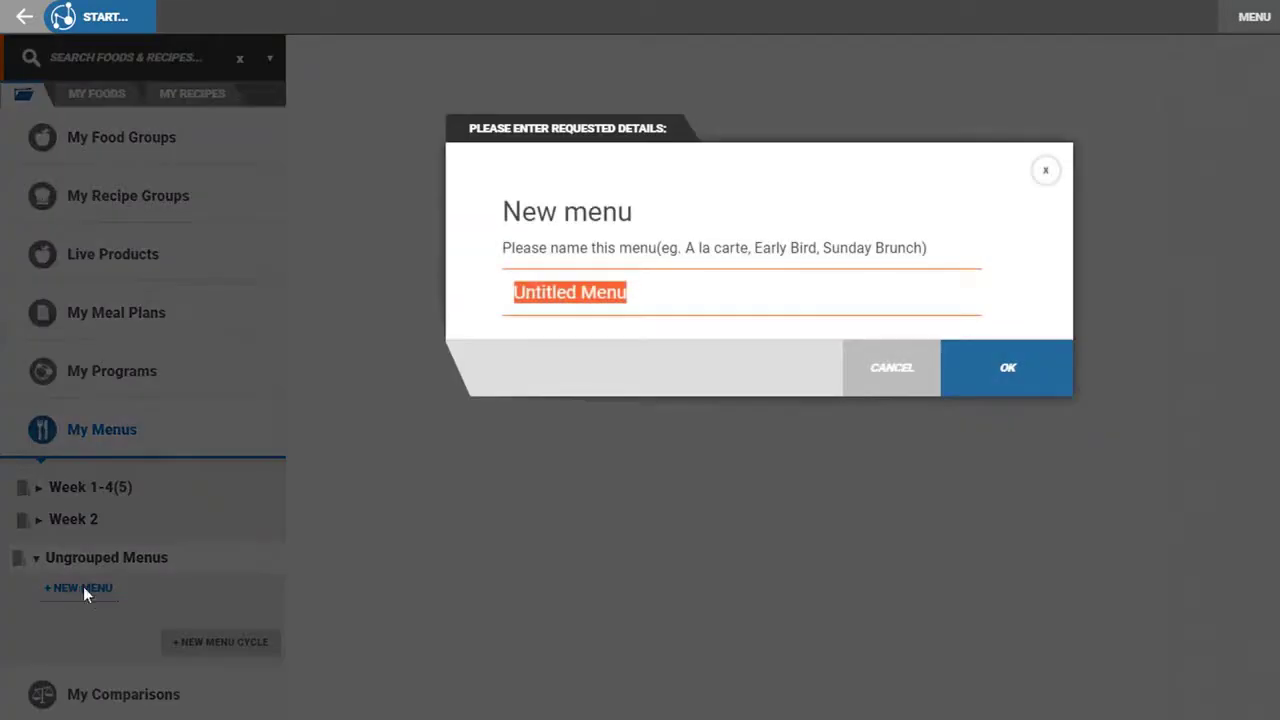
pyautogui.write('Specials ')
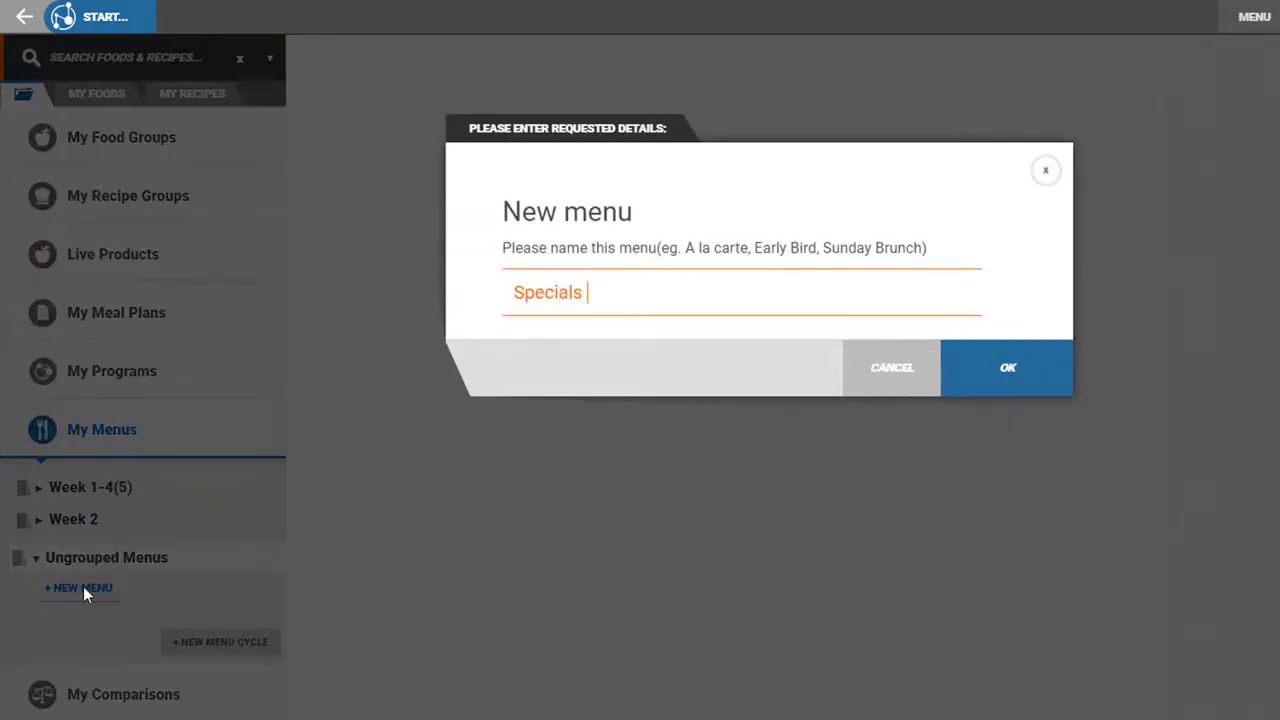
pyautogui.write('Board')
pyautogui.click(960, 374)
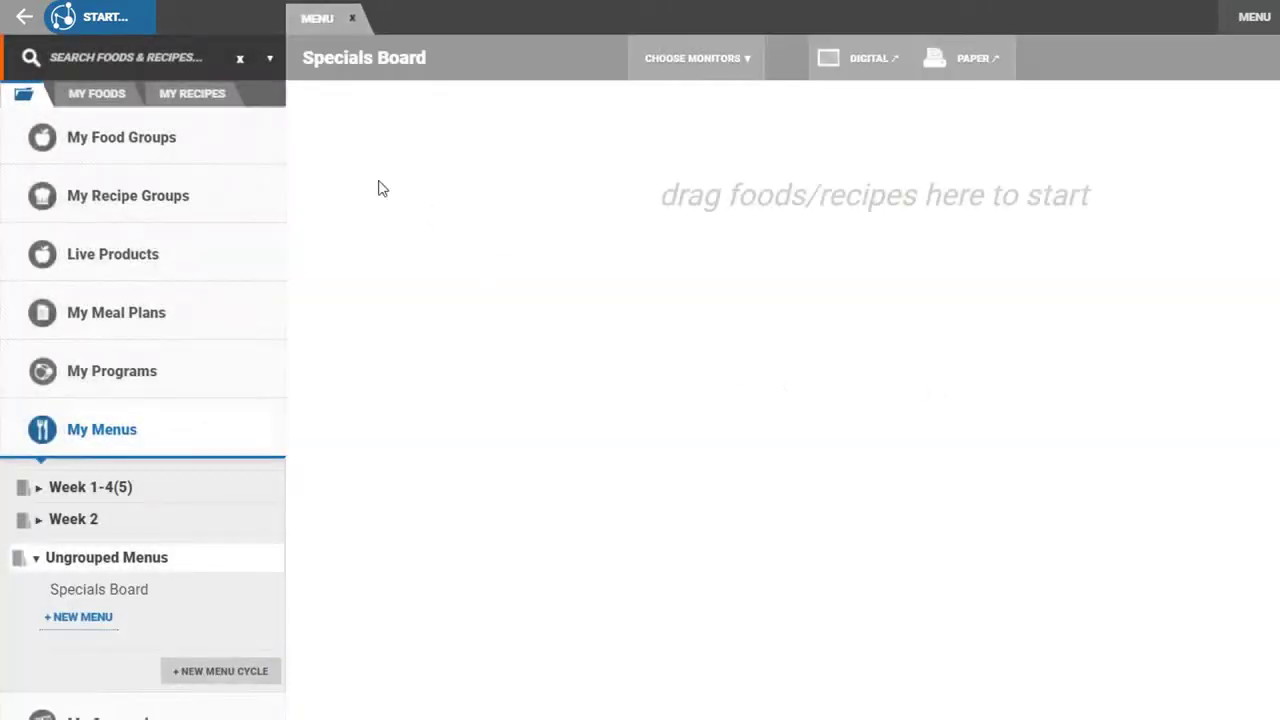
# Search the recipes for "beef slider" and add Beef Slider, Cashel Blue, Red Pepper Relish, Brioche Bun to the Specials Board menu
pyautogui.click(175, 64)
pyautogui.write('beef slider')
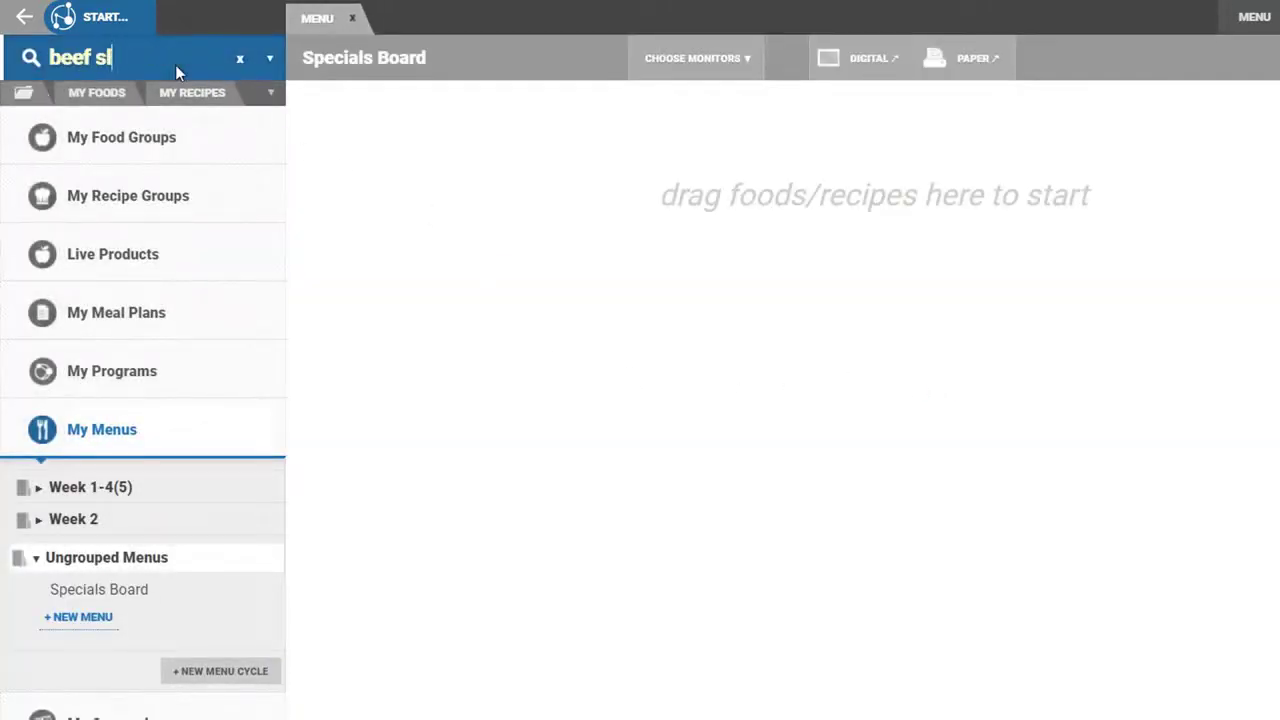
pyautogui.click(152, 160)
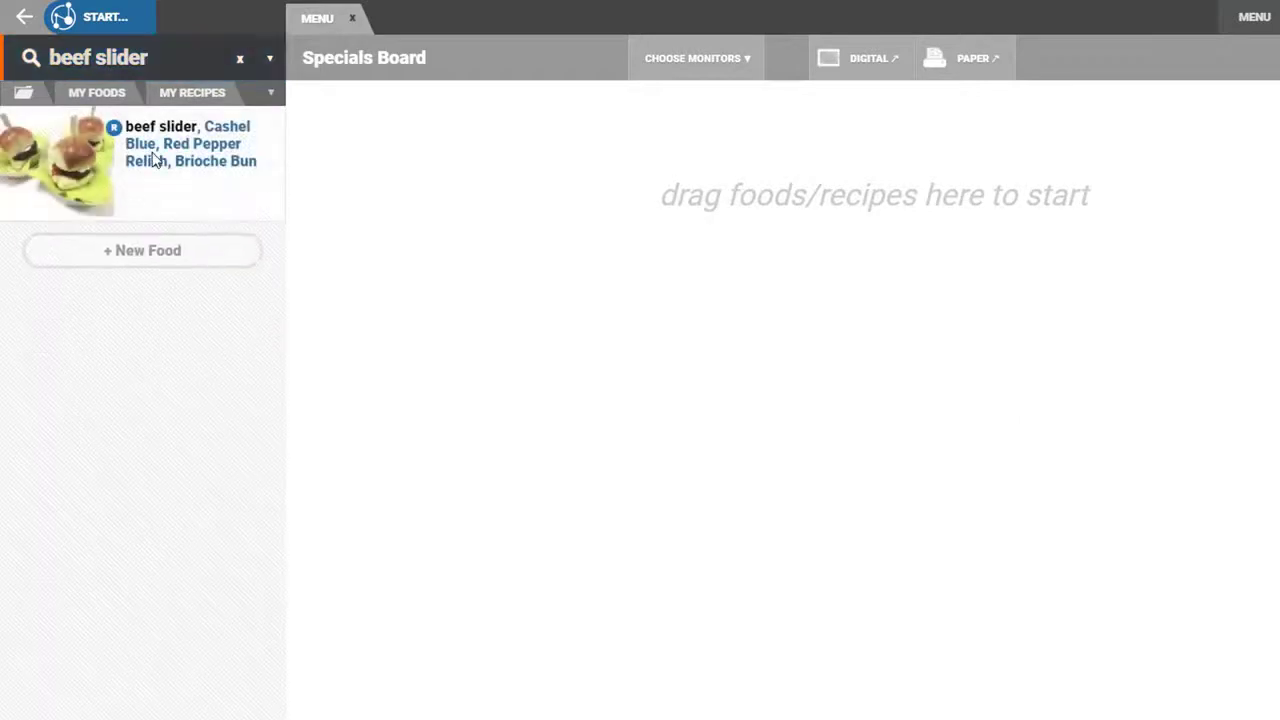
pyautogui.click(238, 345)
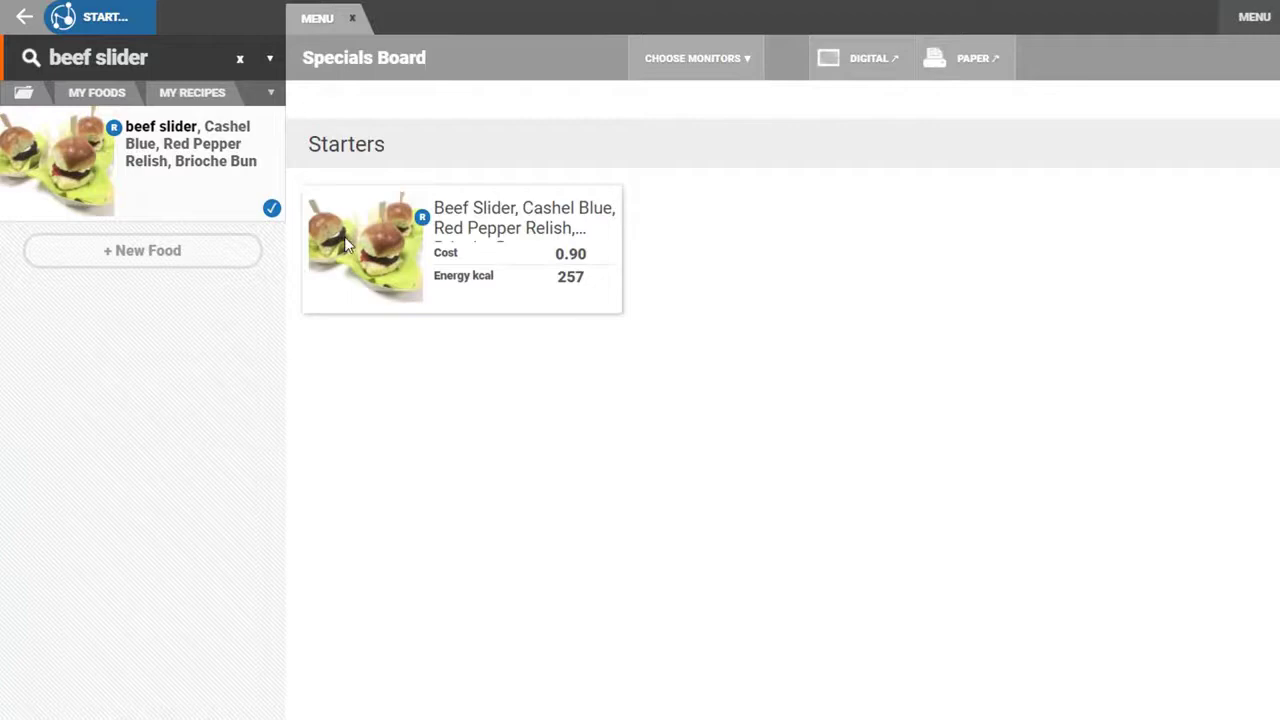
# Add Beetroot/ Goats Cheese Canape and Smoked Salmon on Guinness Bread, Creme Fraiche from the Starters recipe group to the menu
pyautogui.click(268, 95)
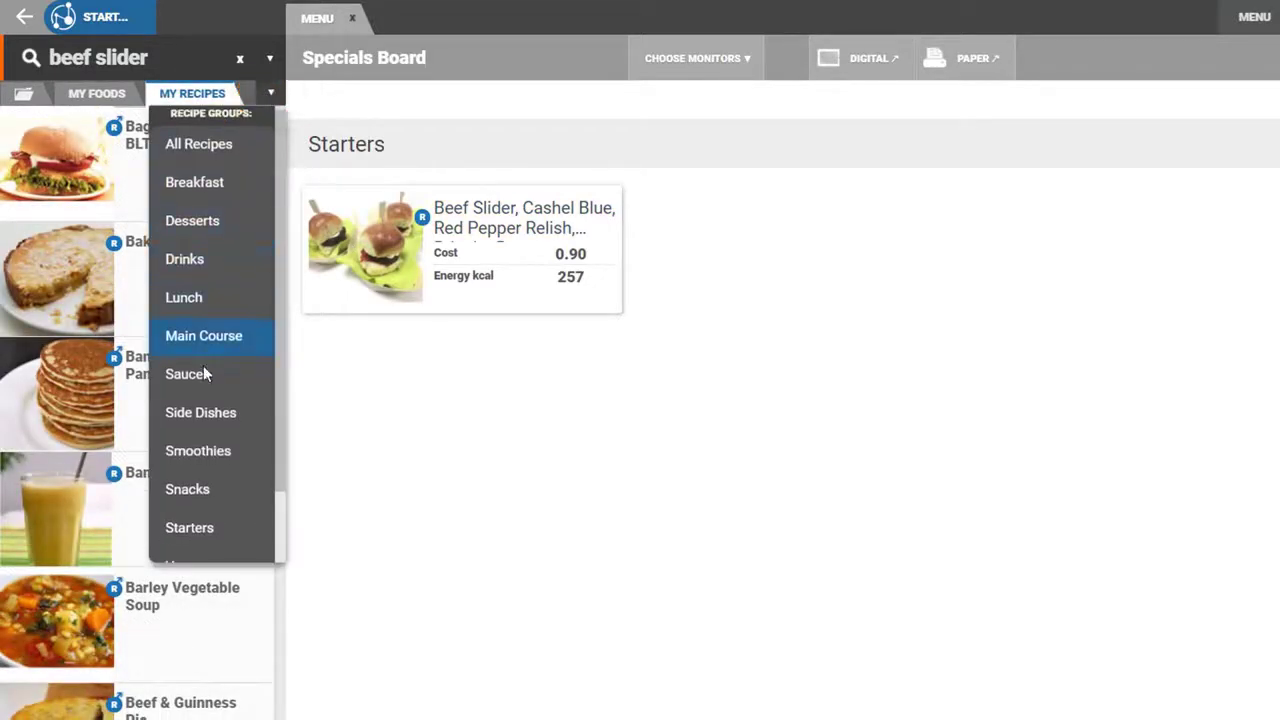
pyautogui.scroll(-2, 206, 371)
pyautogui.click(207, 442)
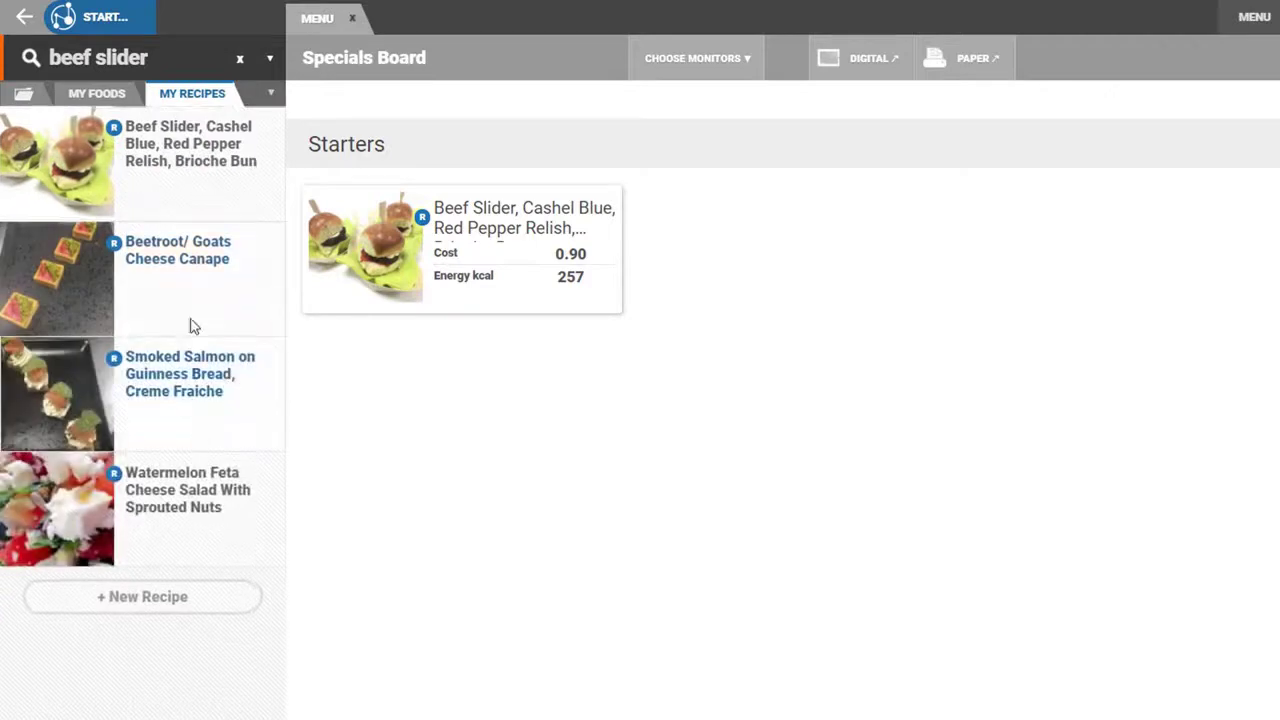
pyautogui.click(194, 294)
pyautogui.click(226, 460)
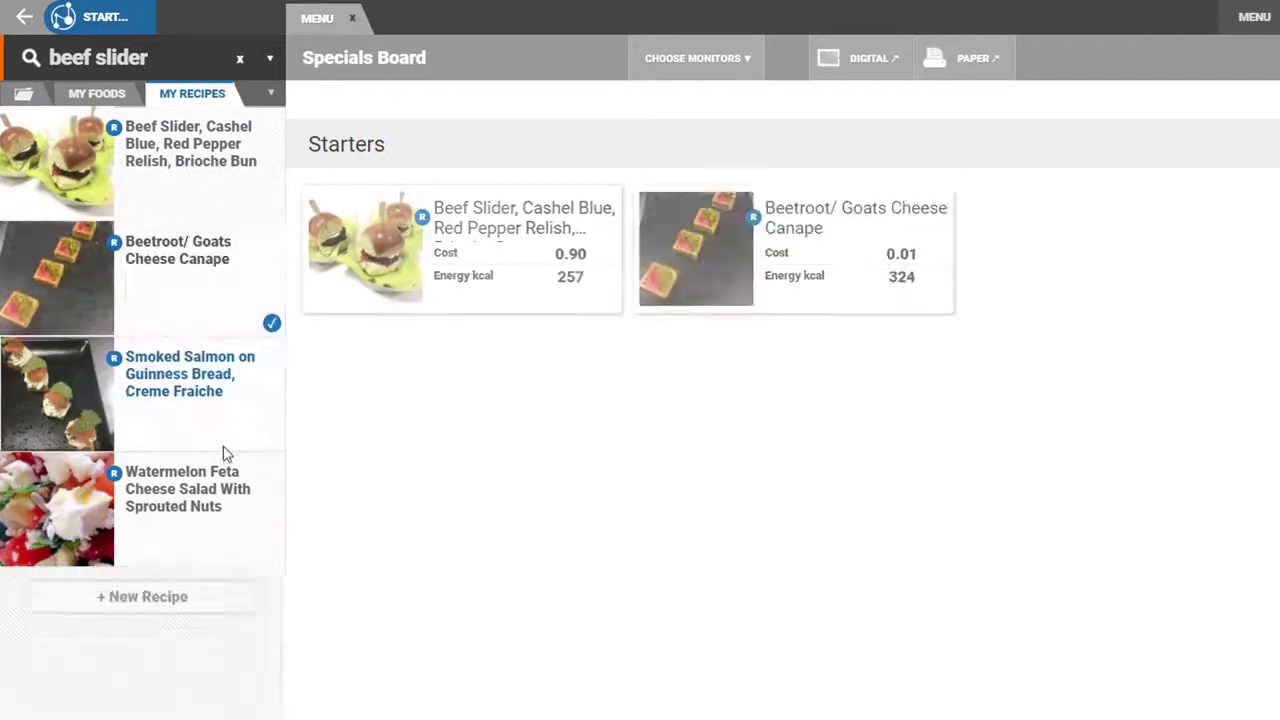
pyautogui.click(206, 415)
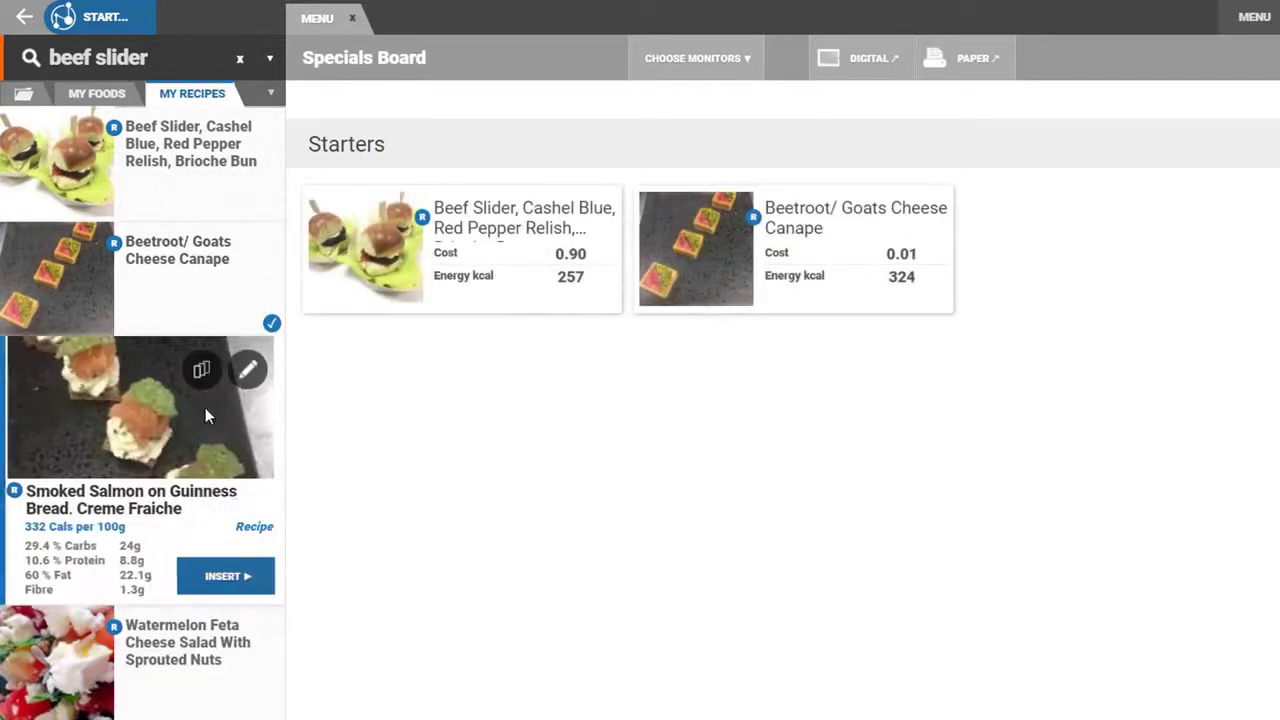
pyautogui.click(226, 576)
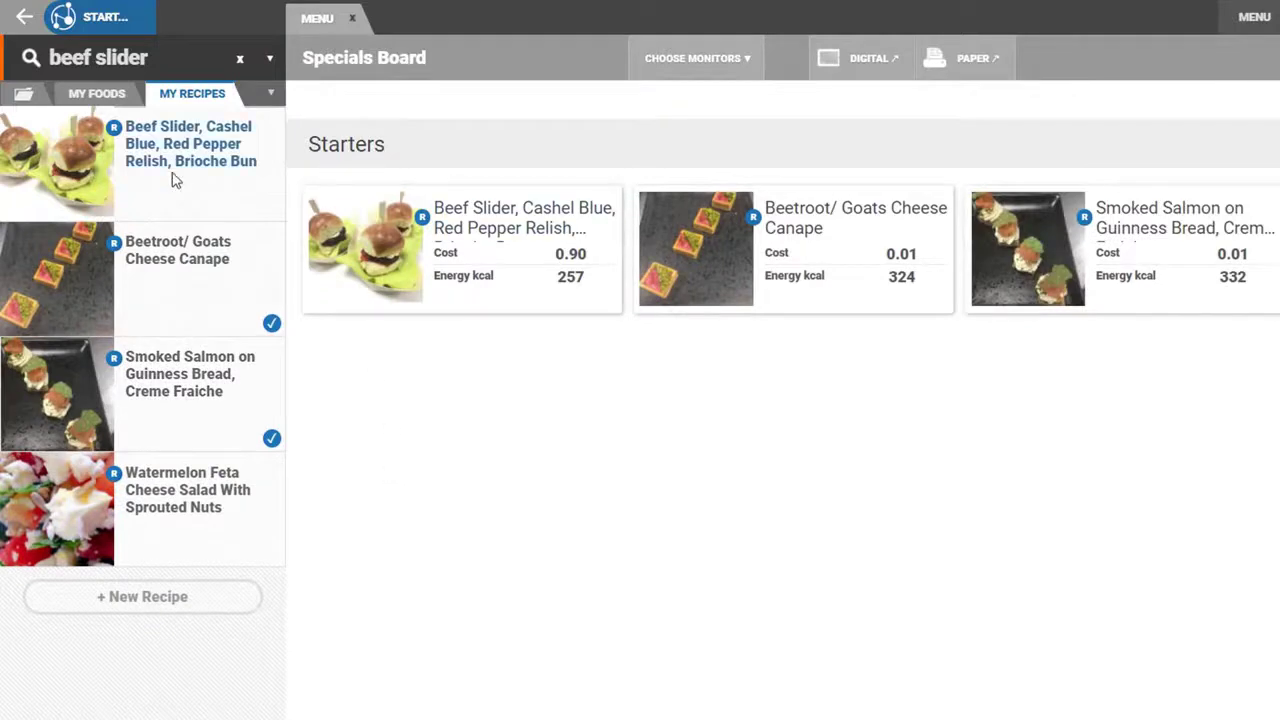
# Add the entire Desserts recipe group to the Specials Board menu
pyautogui.click(28, 95)
pyautogui.click(104, 197)
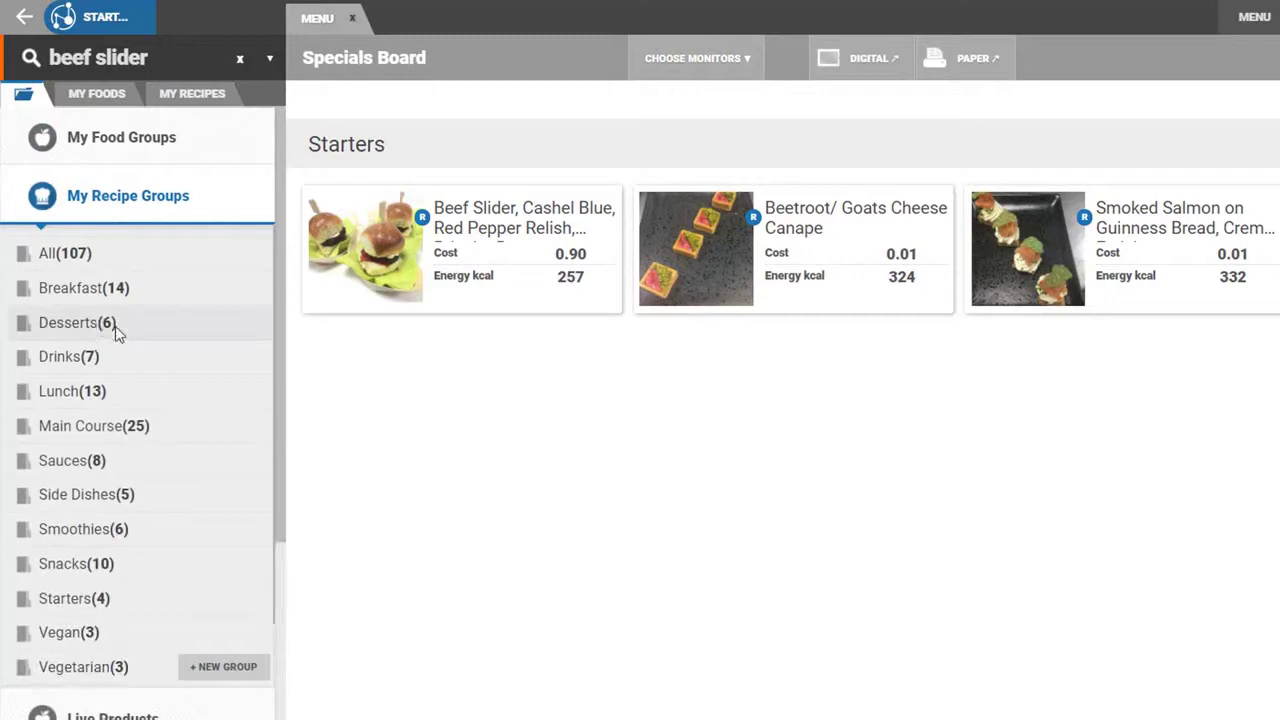
pyautogui.moveTo(114, 334); pyautogui.dragTo(858, 418)
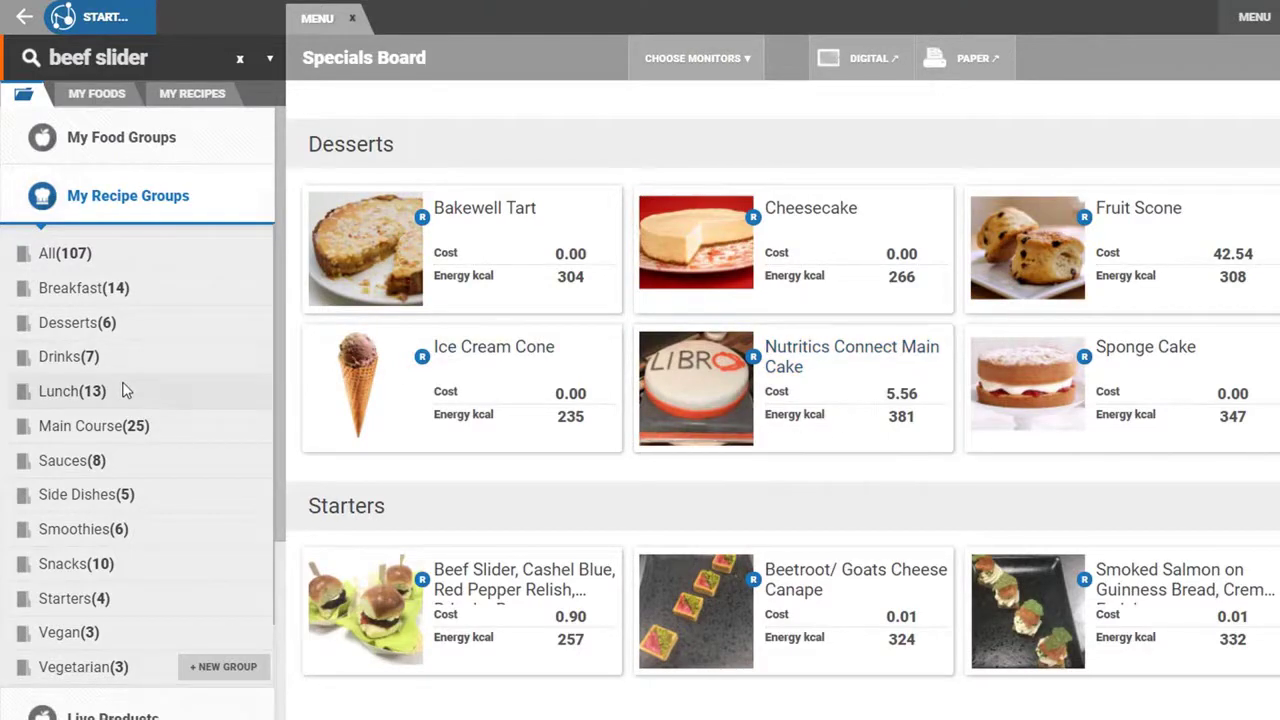
# Add Beef & Guinness Pie, Beef 'n' Black Bean and Beef and Brocolli Stir Fry from the Main Course group to the Specials Board menu
pyautogui.scroll(-1, 86, 400)
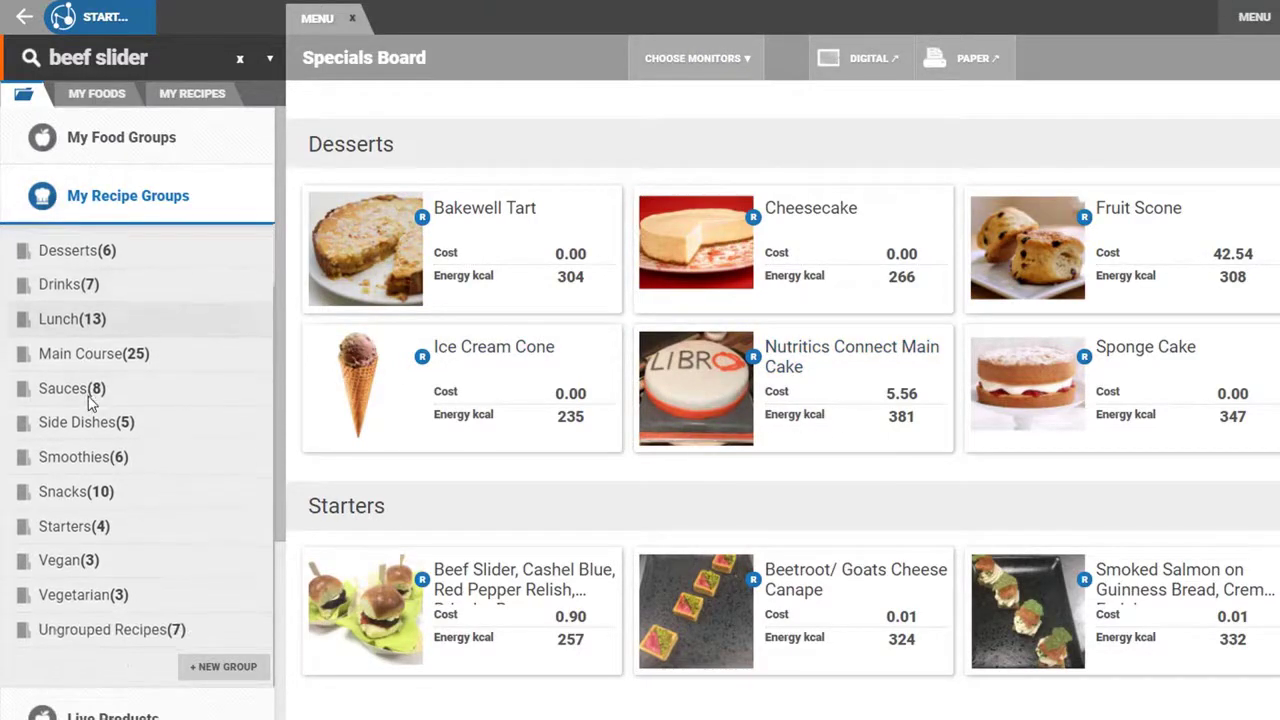
pyautogui.click(93, 362)
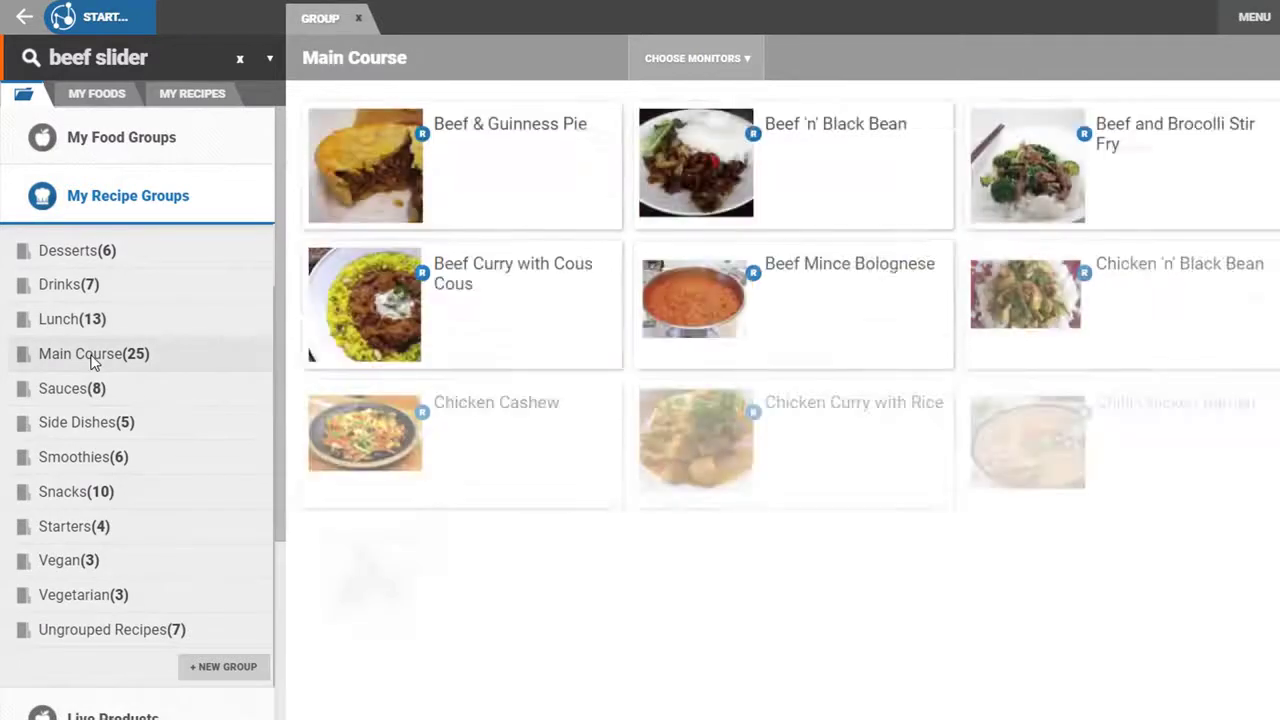
pyautogui.scroll(-4, 165, 705)
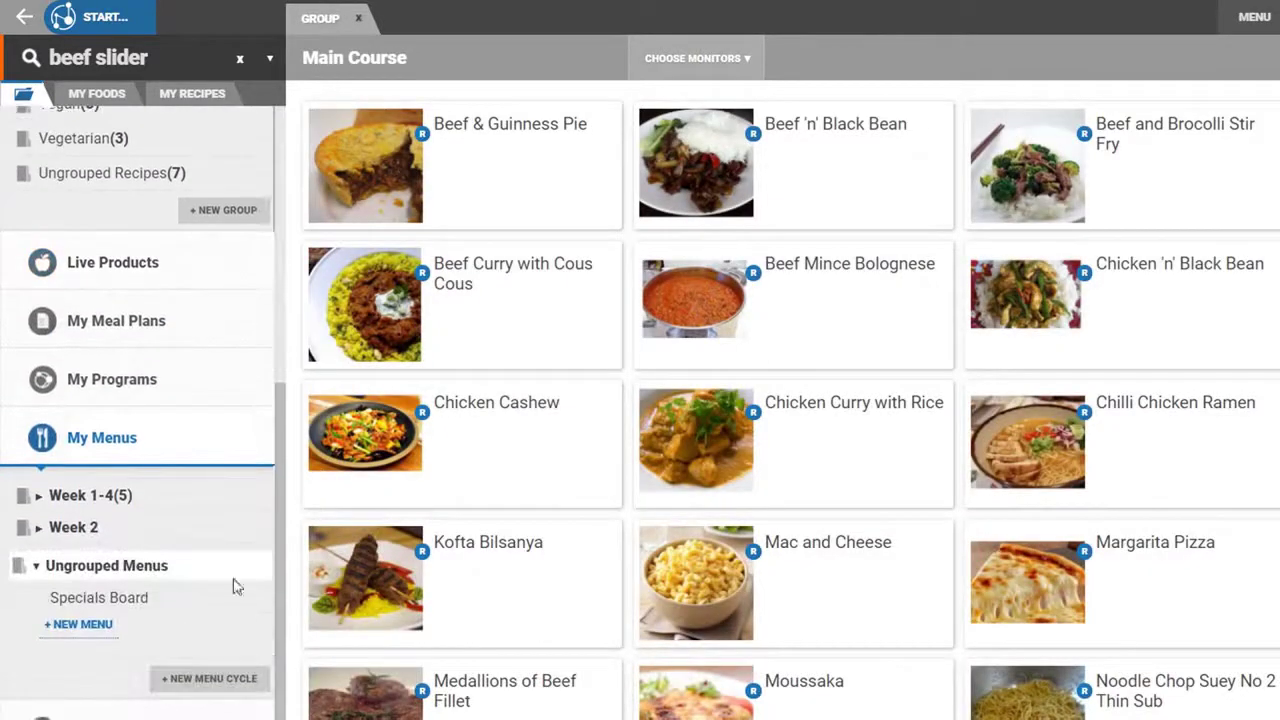
pyautogui.moveTo(460, 186); pyautogui.dragTo(180, 590)
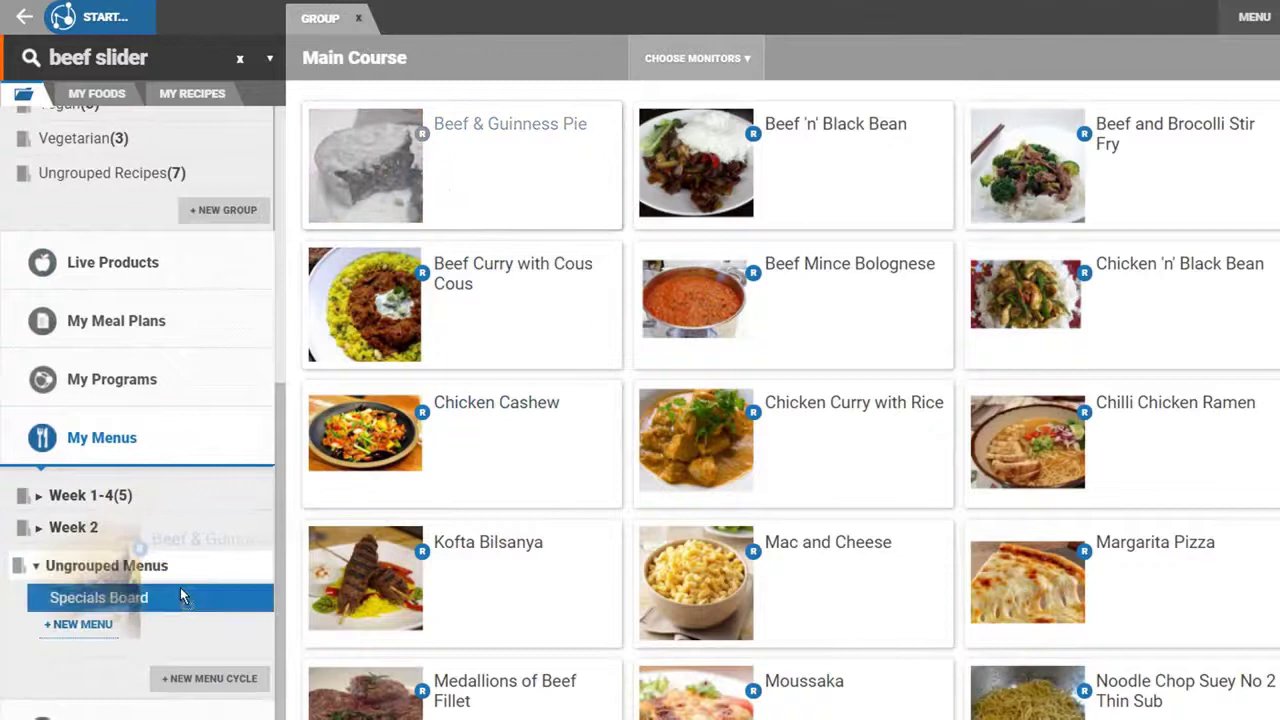
pyautogui.moveTo(383, 458); pyautogui.dragTo(134, 605)
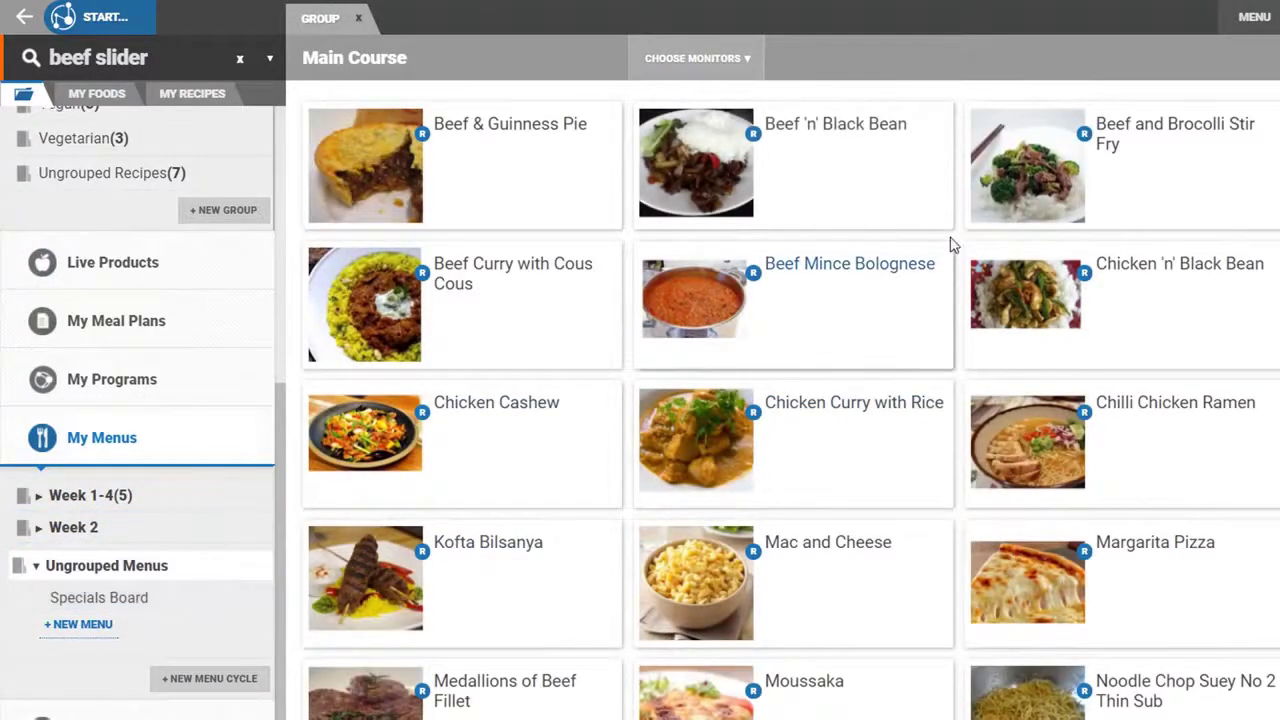
pyautogui.moveTo(965, 228); pyautogui.dragTo(130, 600)
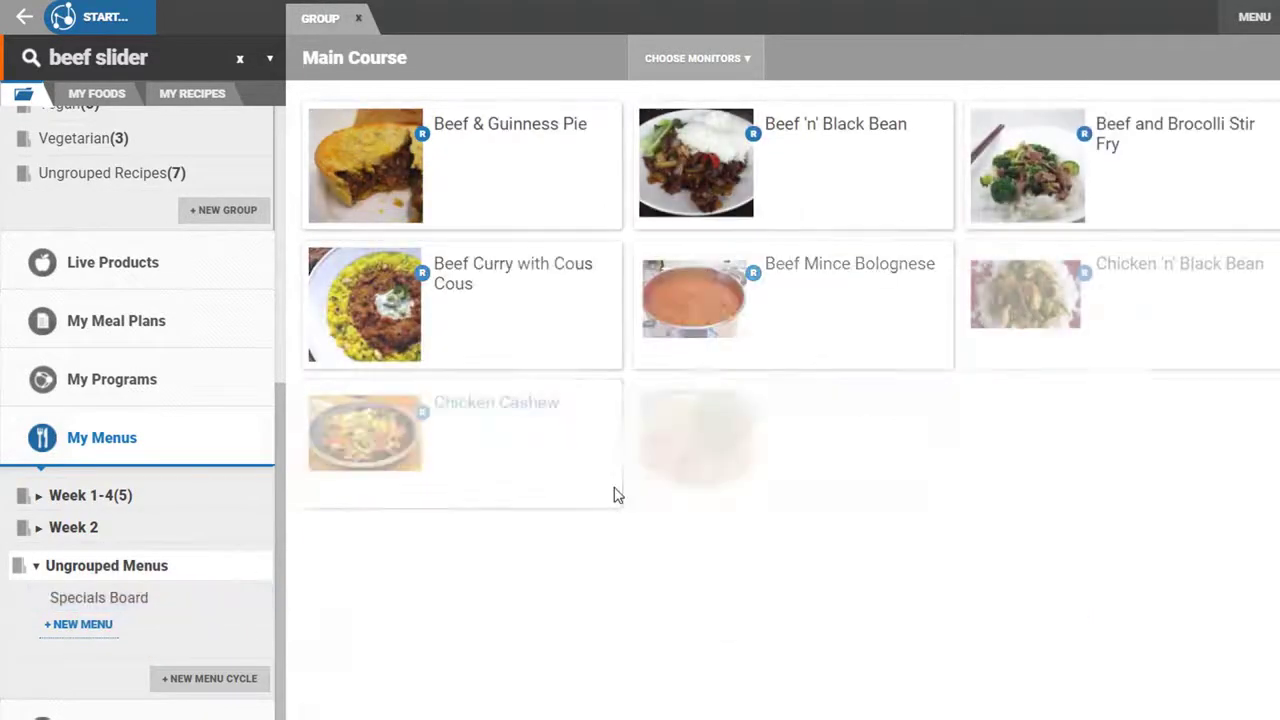
# Show the Cost and Energy kcal monitors for the recipes in the Main Course group
pyautogui.click(718, 61)
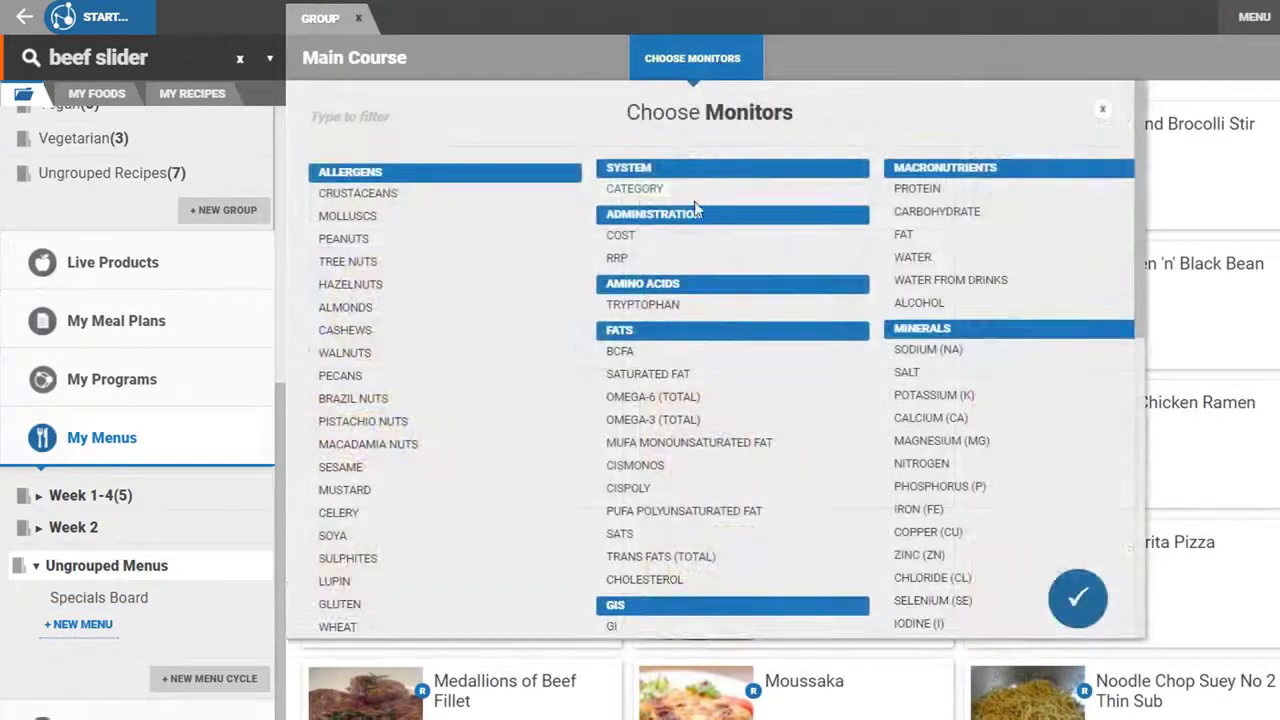
pyautogui.click(621, 235)
pyautogui.scroll(-10, 715, 396)
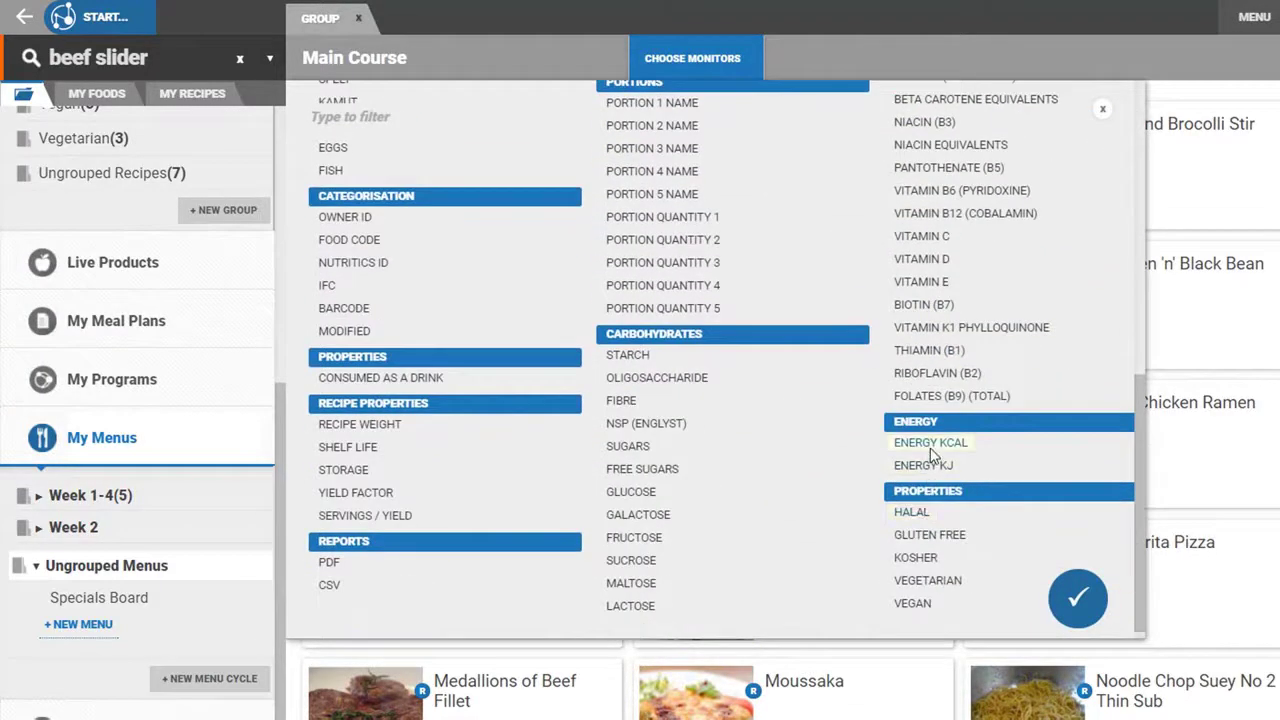
pyautogui.click(930, 442)
pyautogui.scroll(-1, 502, 475)
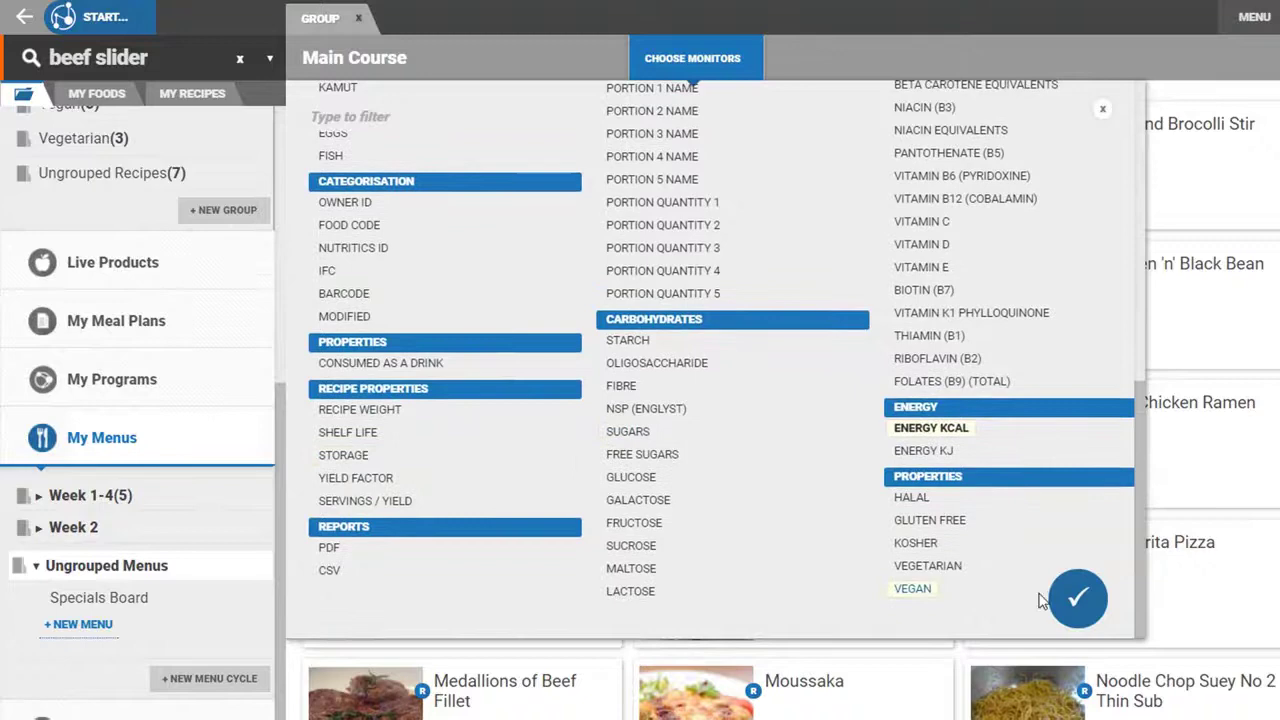
pyautogui.click(1076, 598)
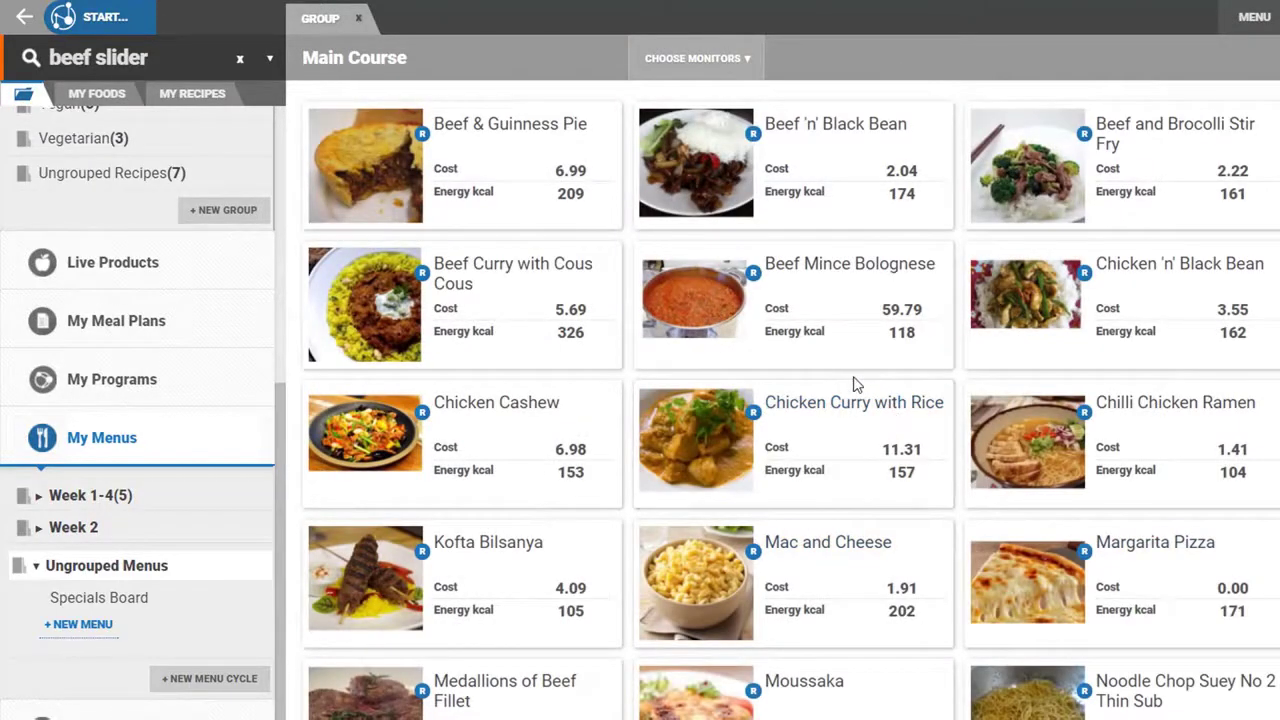
# Add Beef Curry with Cous Cous to the Specials Board menu and open that menu to review its dishes
pyautogui.moveTo(555, 340); pyautogui.dragTo(191, 599)
pyautogui.click(85, 597)
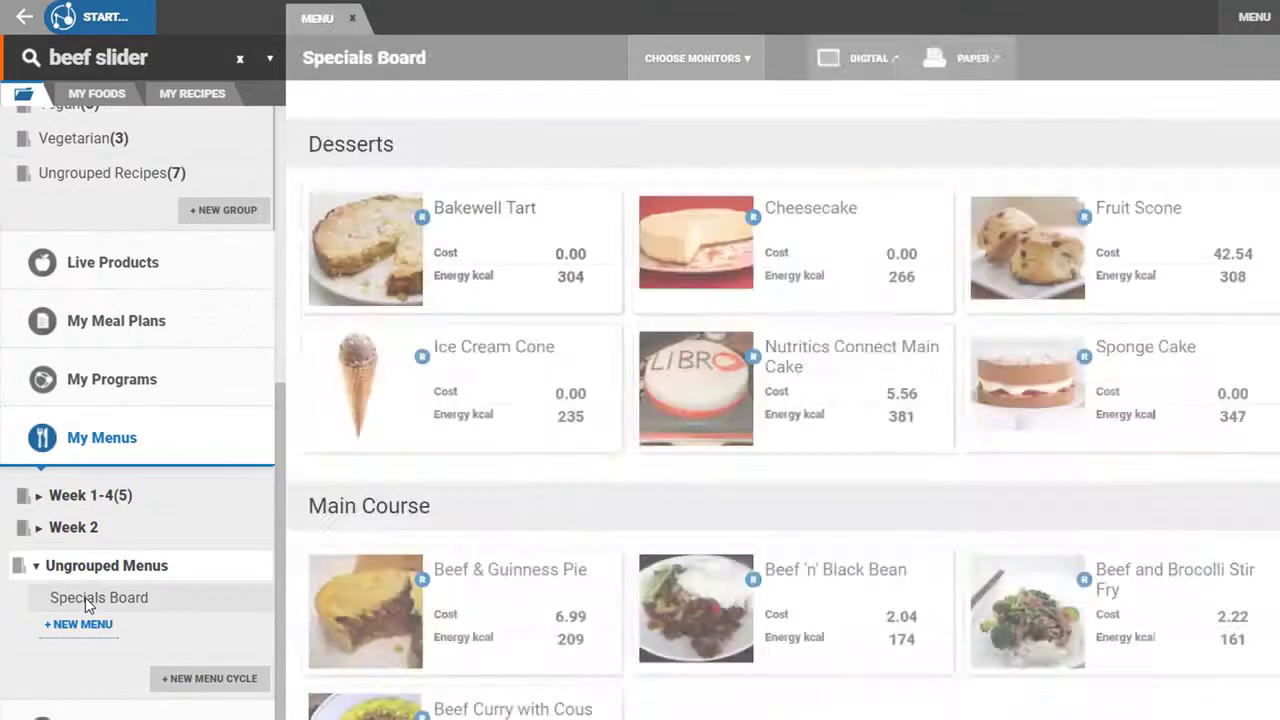
pyautogui.scroll(-3, 600, 484)
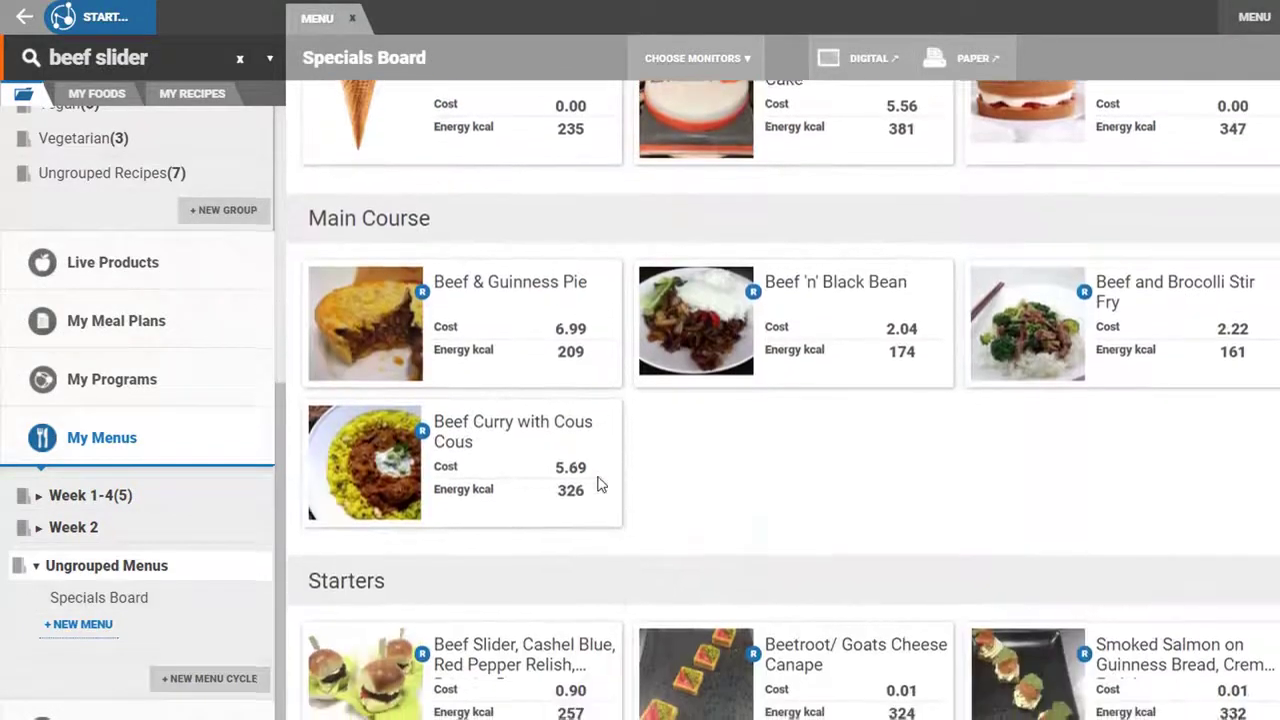
pyautogui.scroll(1, 810, 552)
pyautogui.scroll(2, 810, 552)
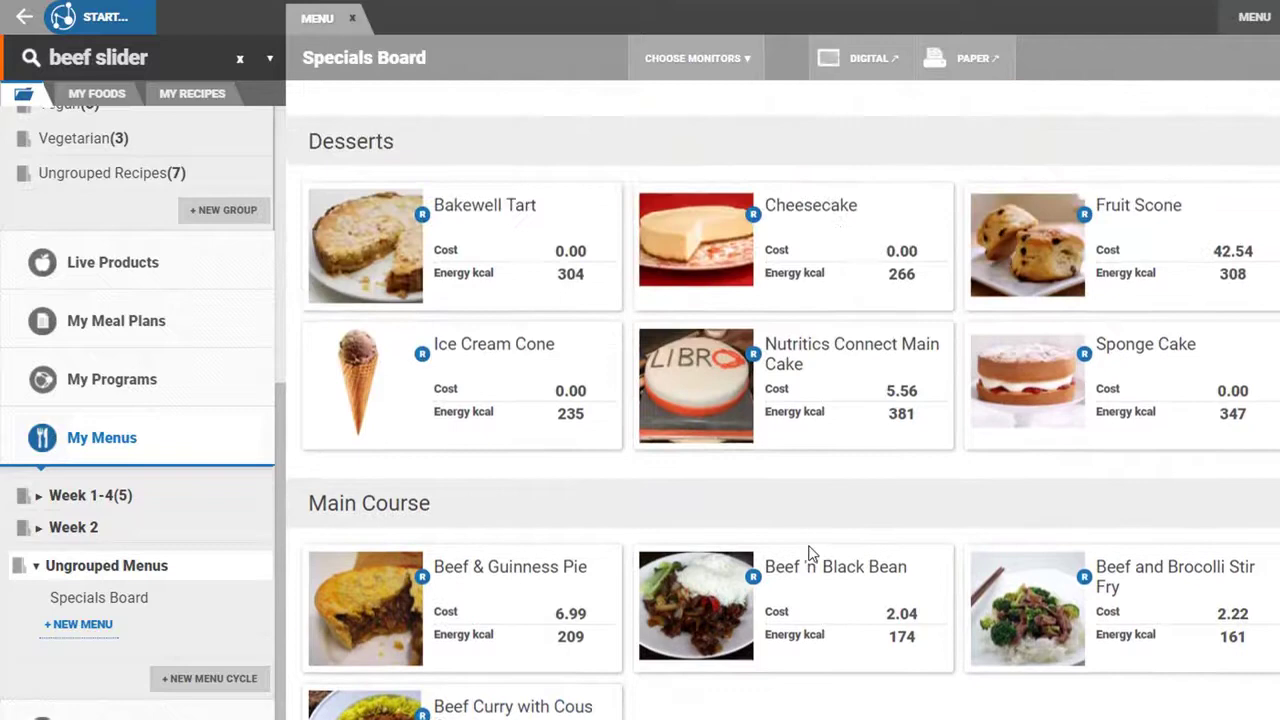
pyautogui.scroll(-3, 810, 552)
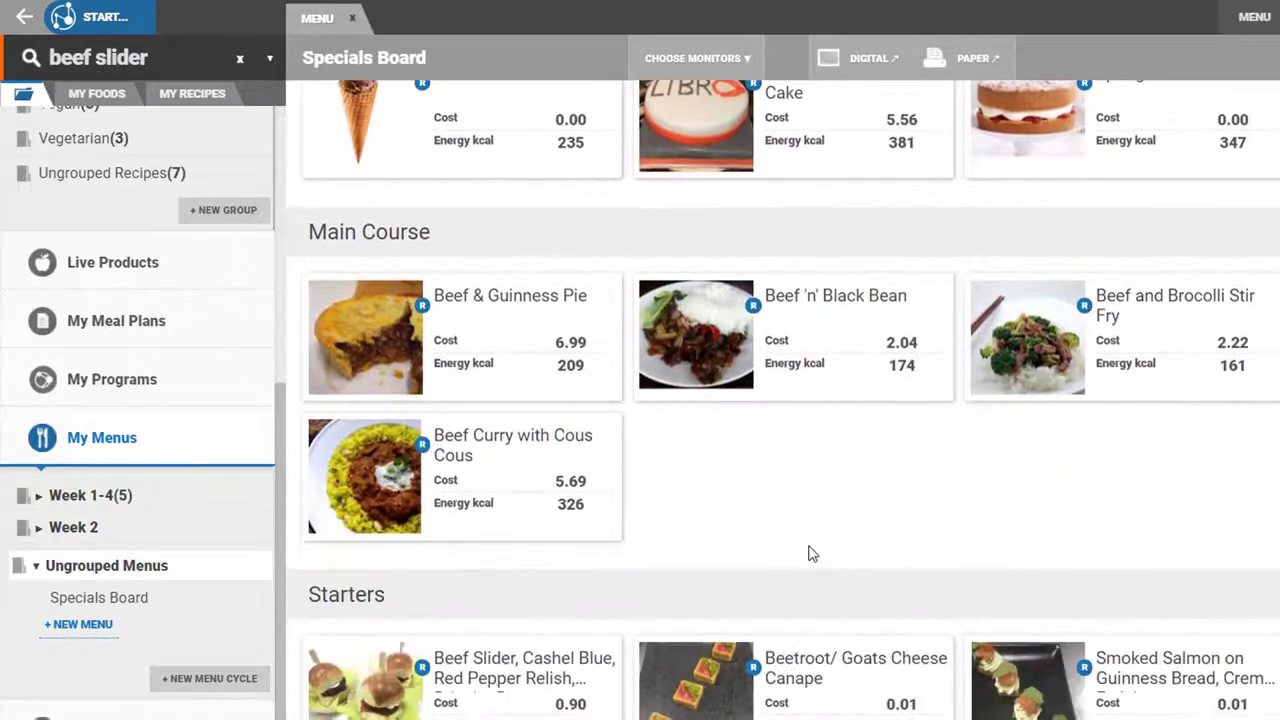
# Add the RRP, Popularity, Servings and Waste monitors to the Specials Board menu and switch it to list view
pyautogui.click(727, 58)
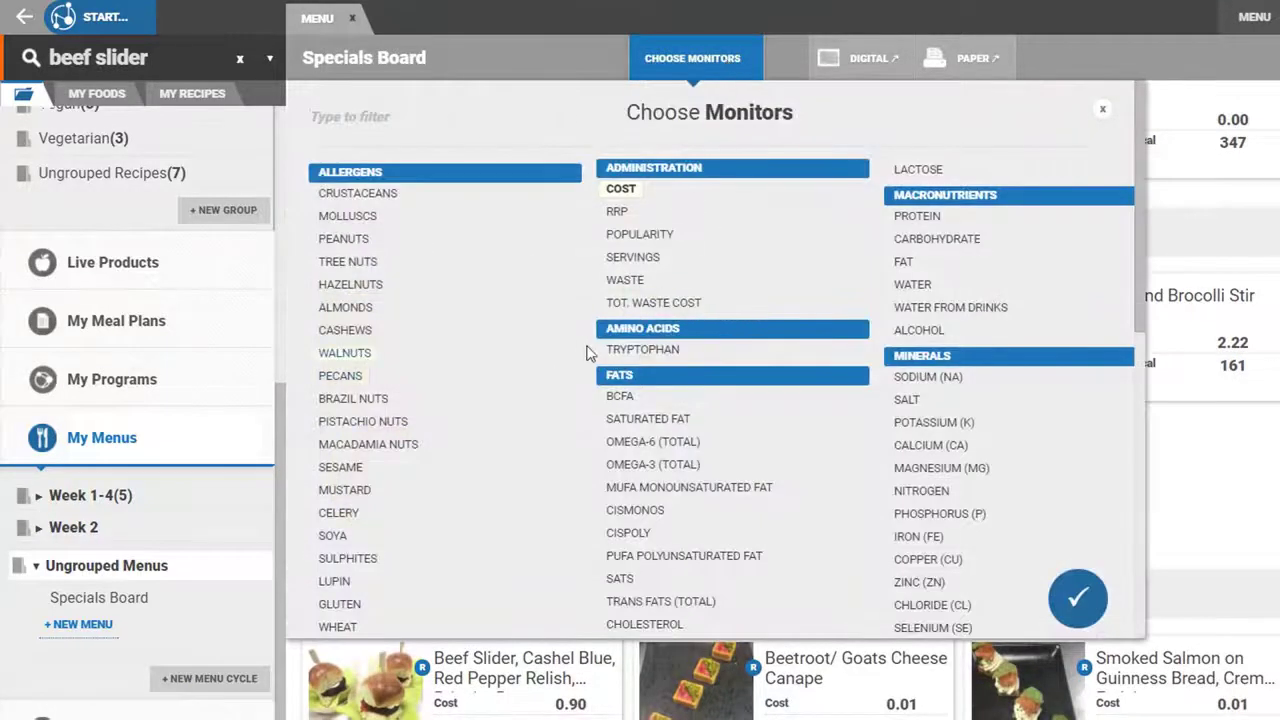
pyautogui.click(645, 212)
pyautogui.click(644, 234)
pyautogui.click(640, 257)
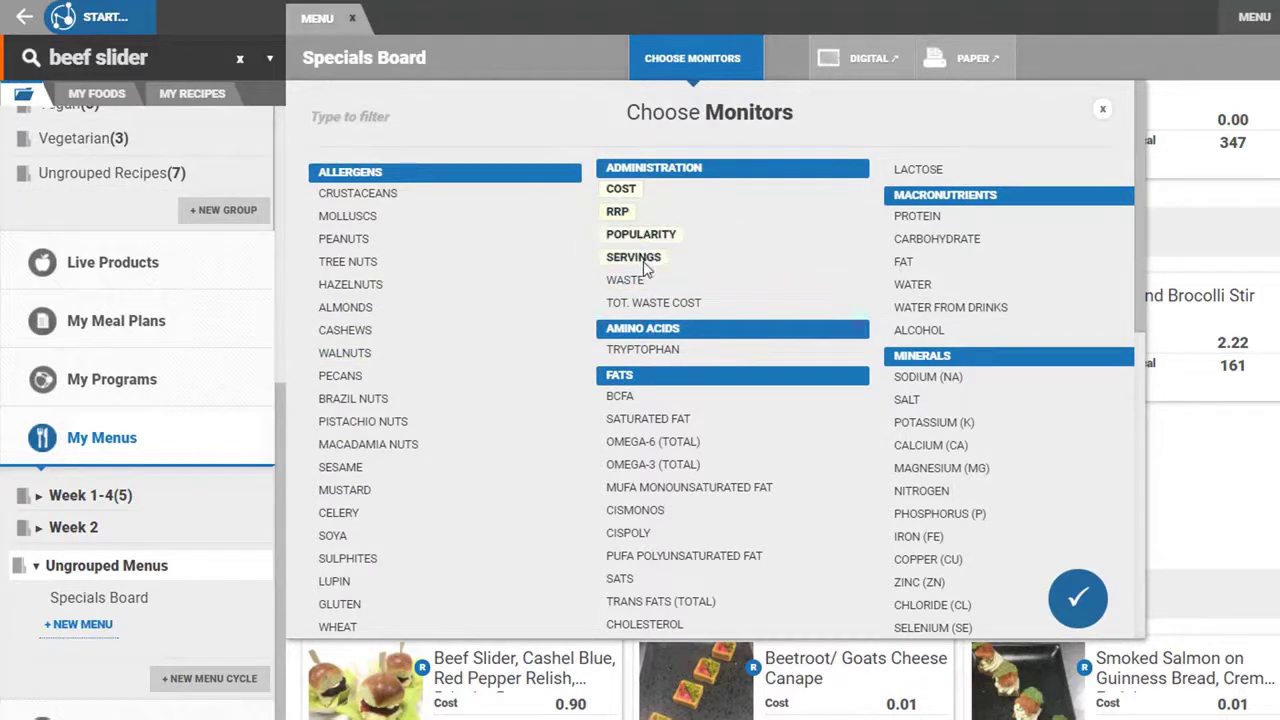
pyautogui.click(636, 280)
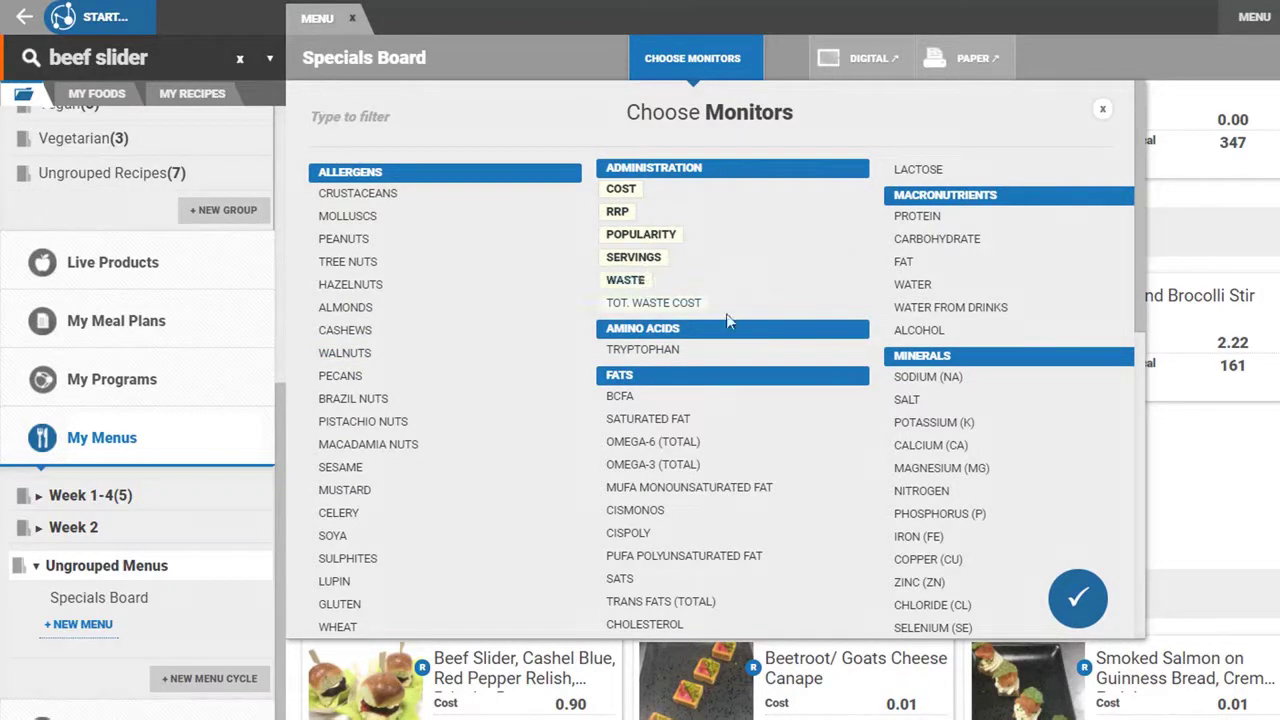
pyautogui.click(1073, 598)
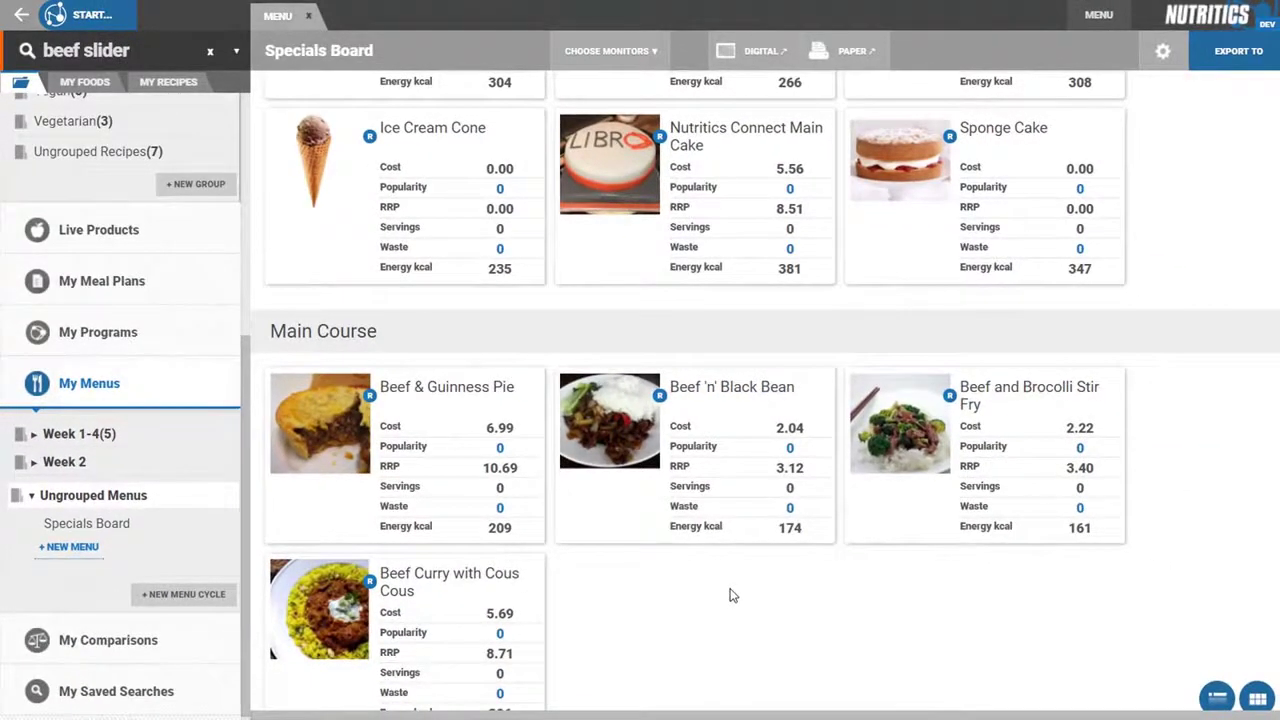
pyautogui.scroll(3, 730, 595)
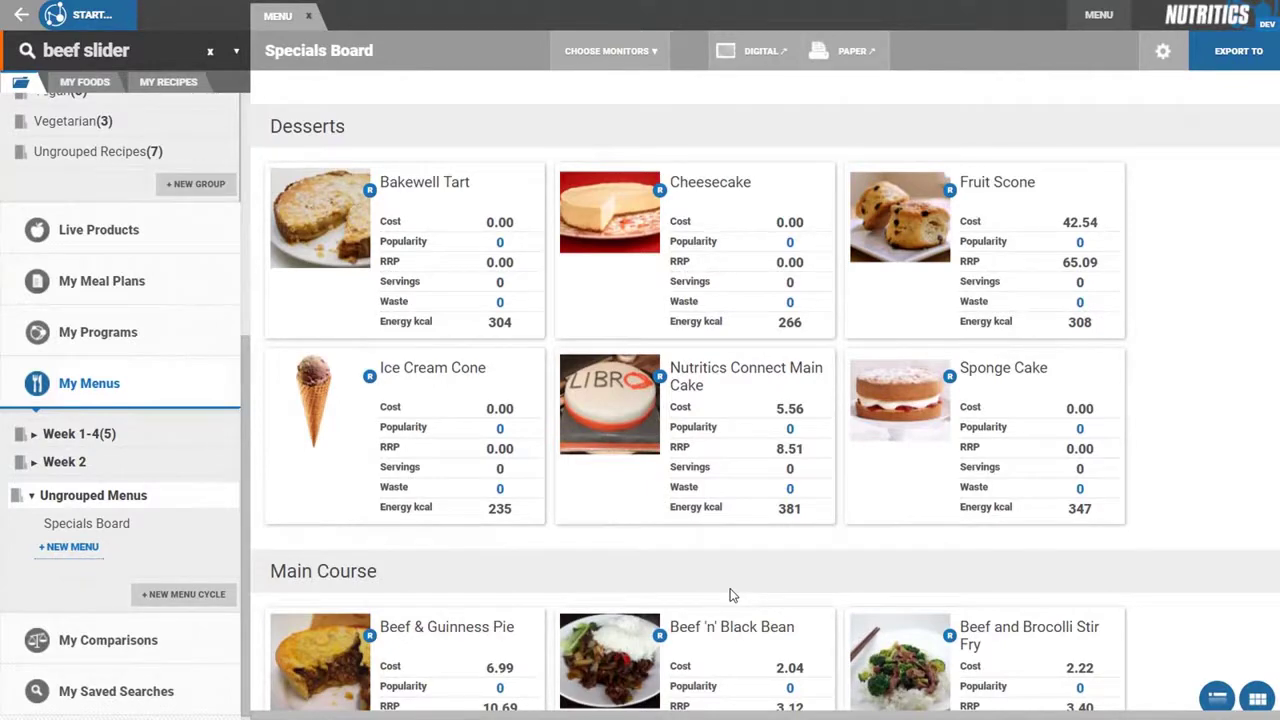
pyautogui.click(1222, 699)
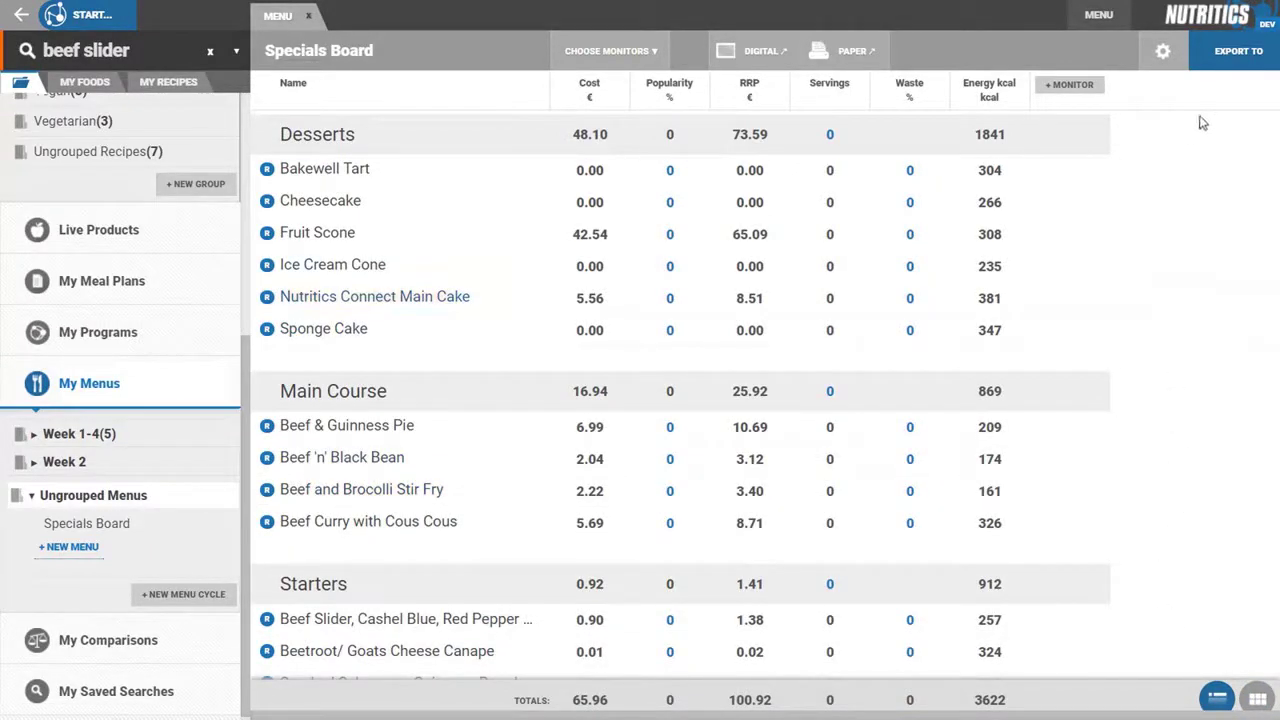
# Export the Specials Board menu as a report and open its paper version
pyautogui.click(1236, 51)
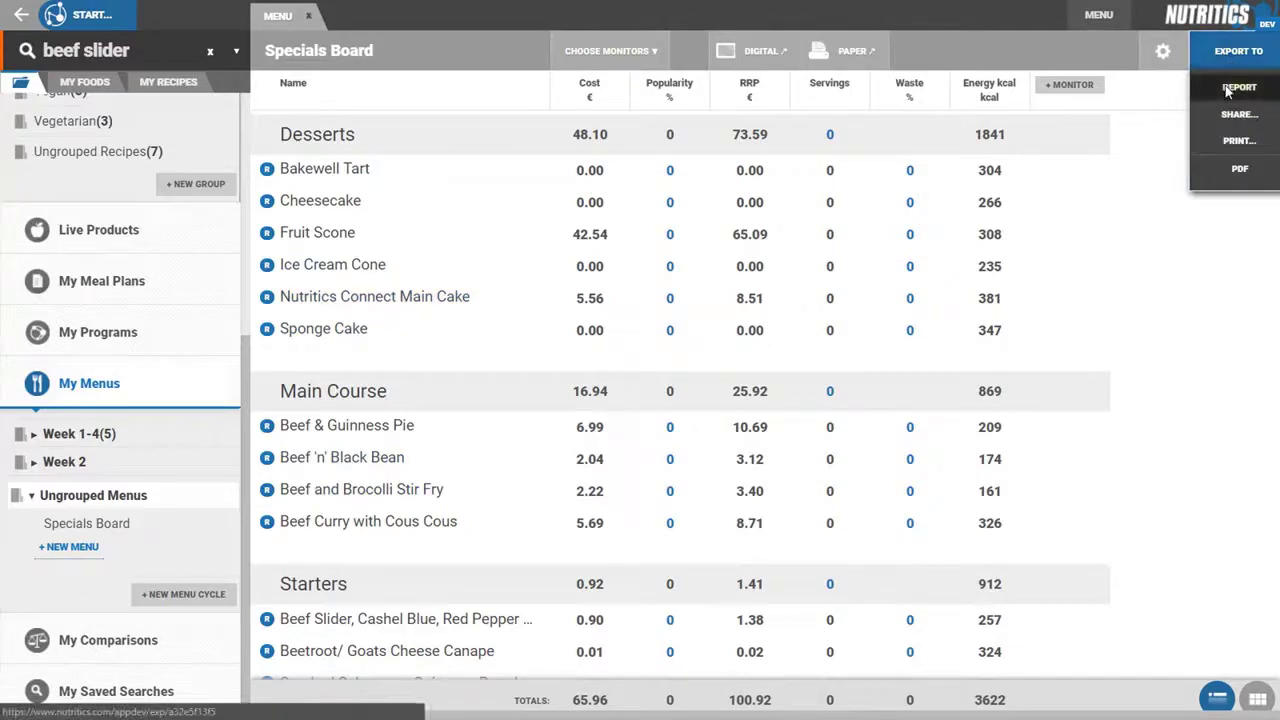
pyautogui.click(1238, 88)
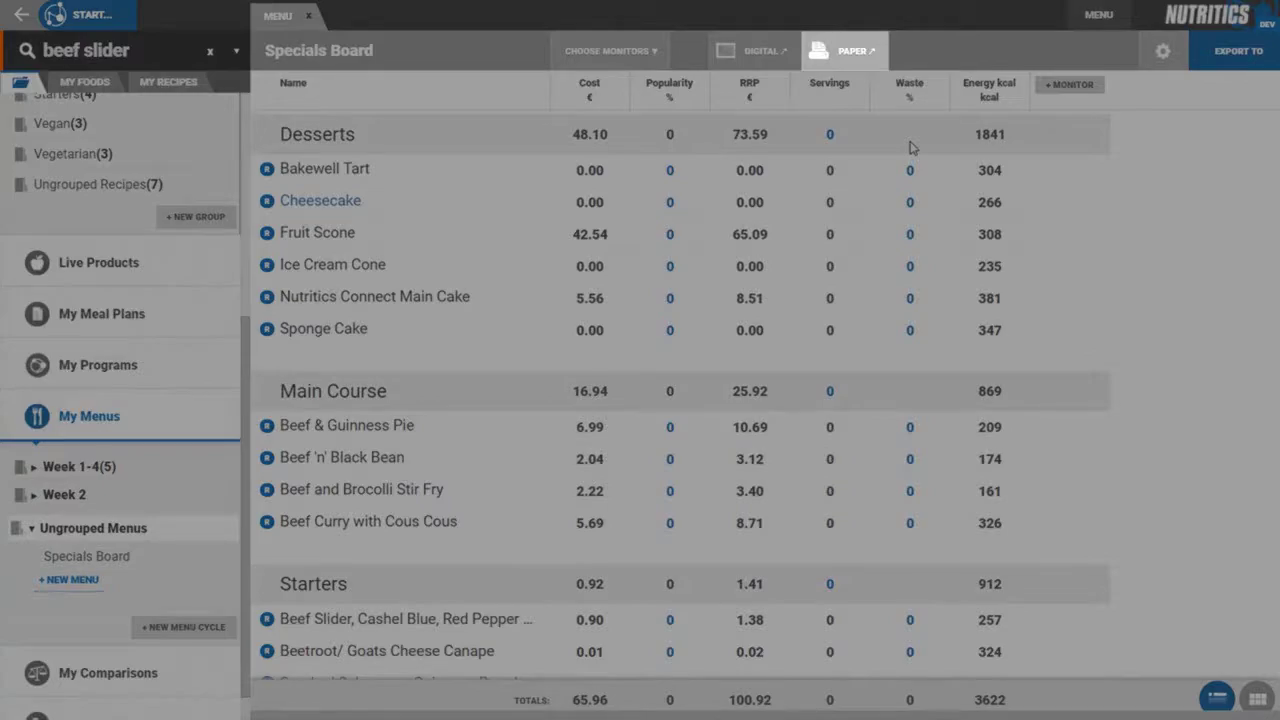
pyautogui.click(872, 59)
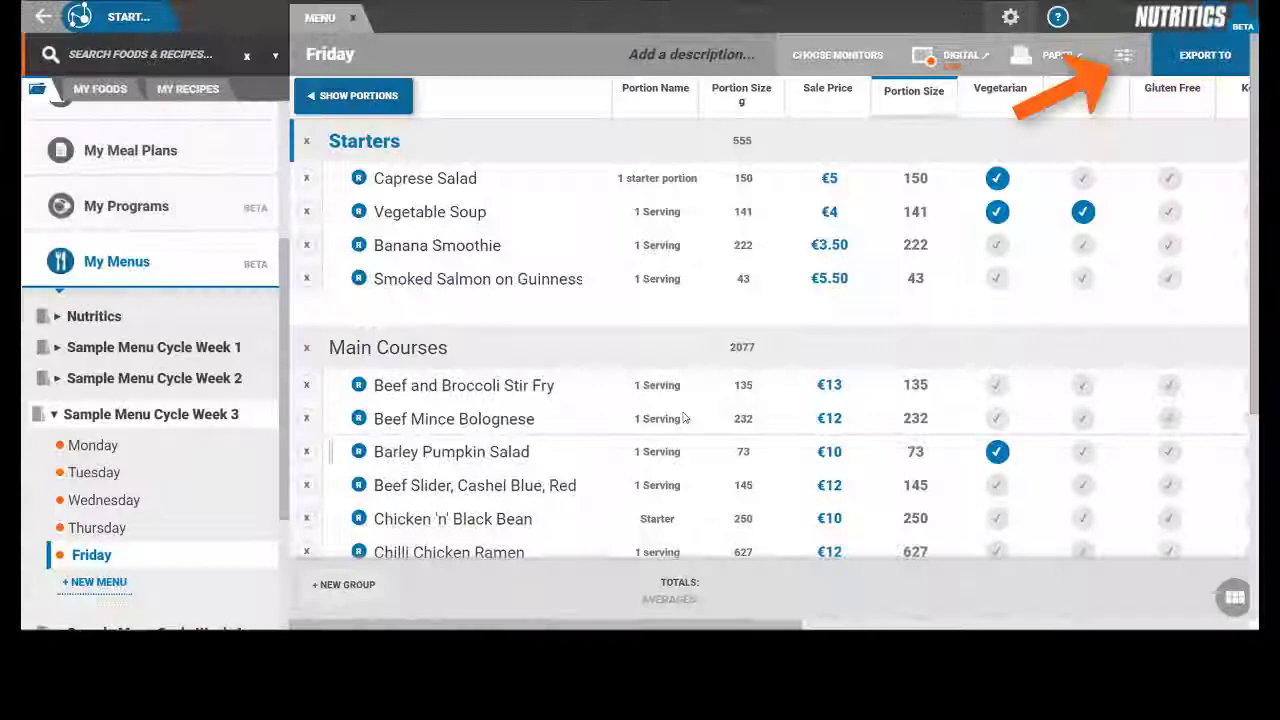
# In the Friday menu's export options, enable Show BoP, Show Claims and Show Ingredient List, and set 4 menu items per line
pyautogui.click(1122, 60)
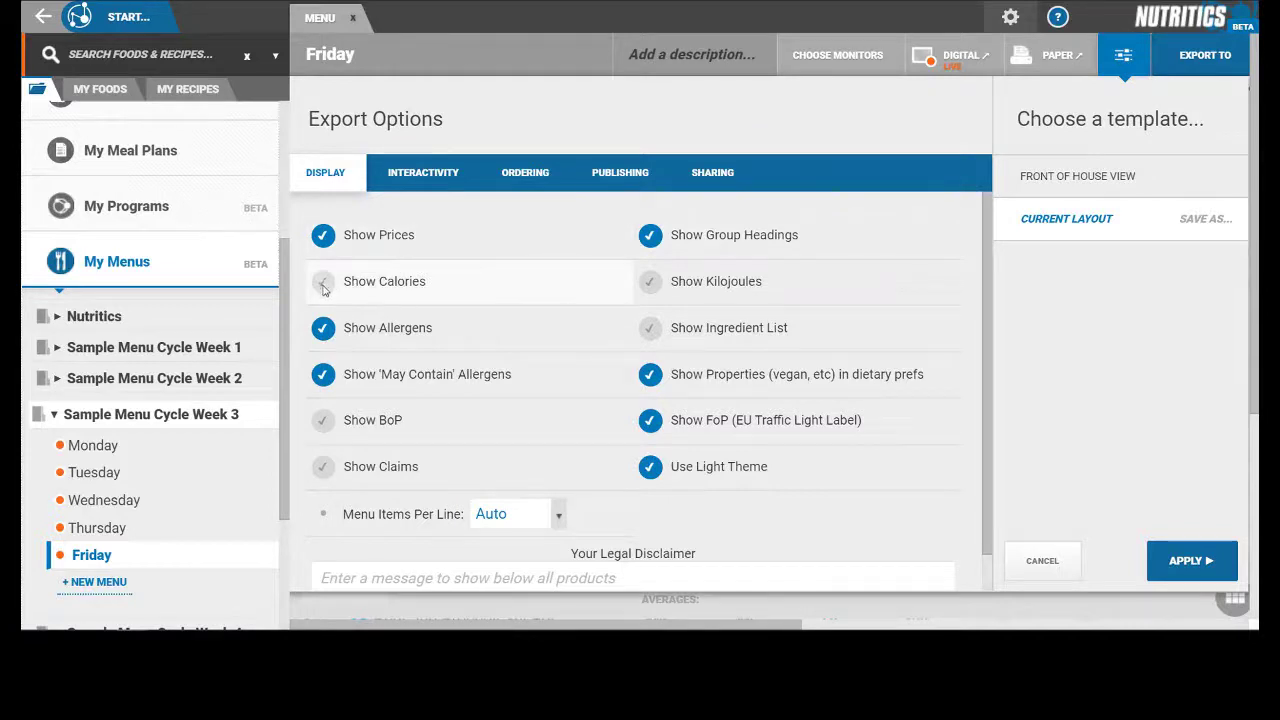
pyautogui.click(321, 425)
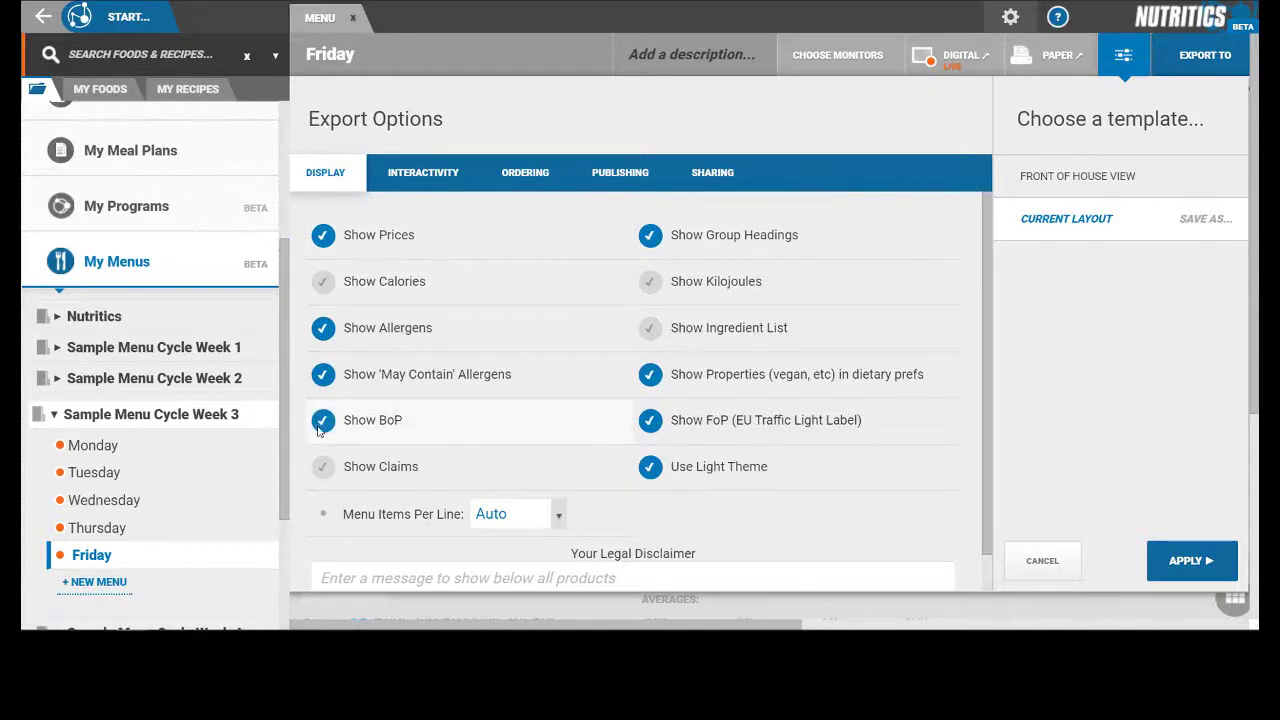
pyautogui.click(322, 468)
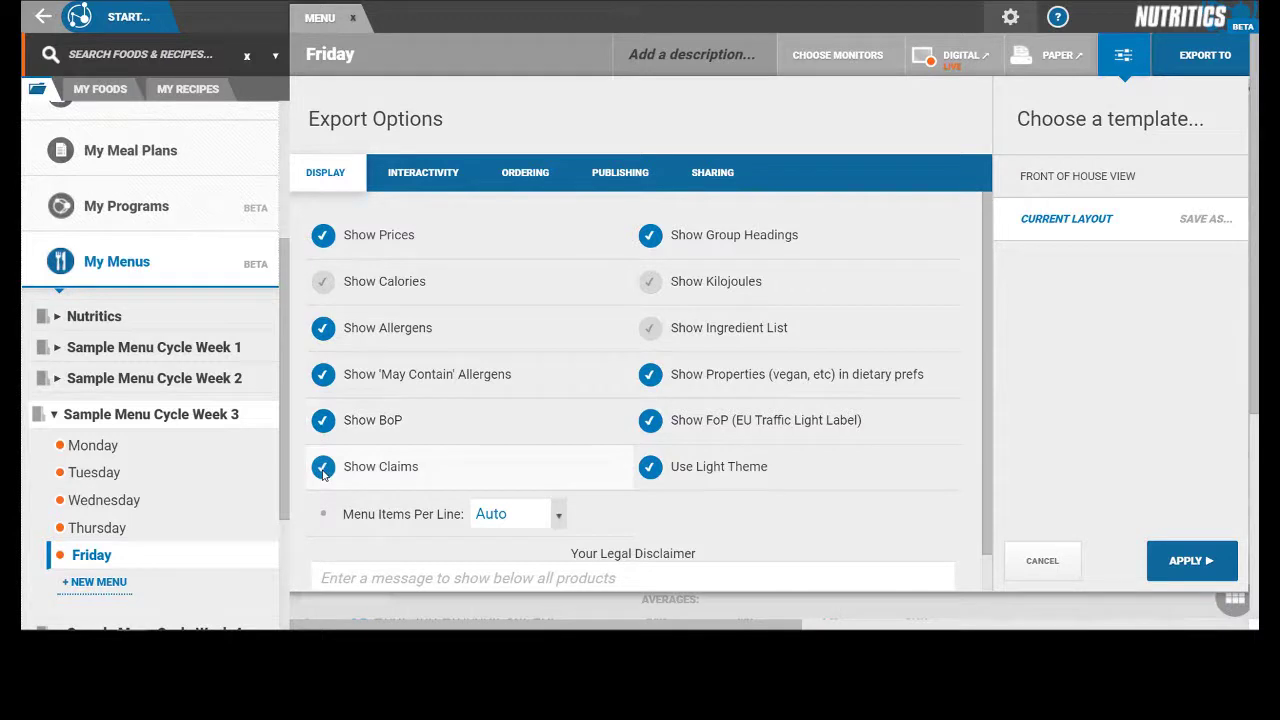
pyautogui.click(649, 330)
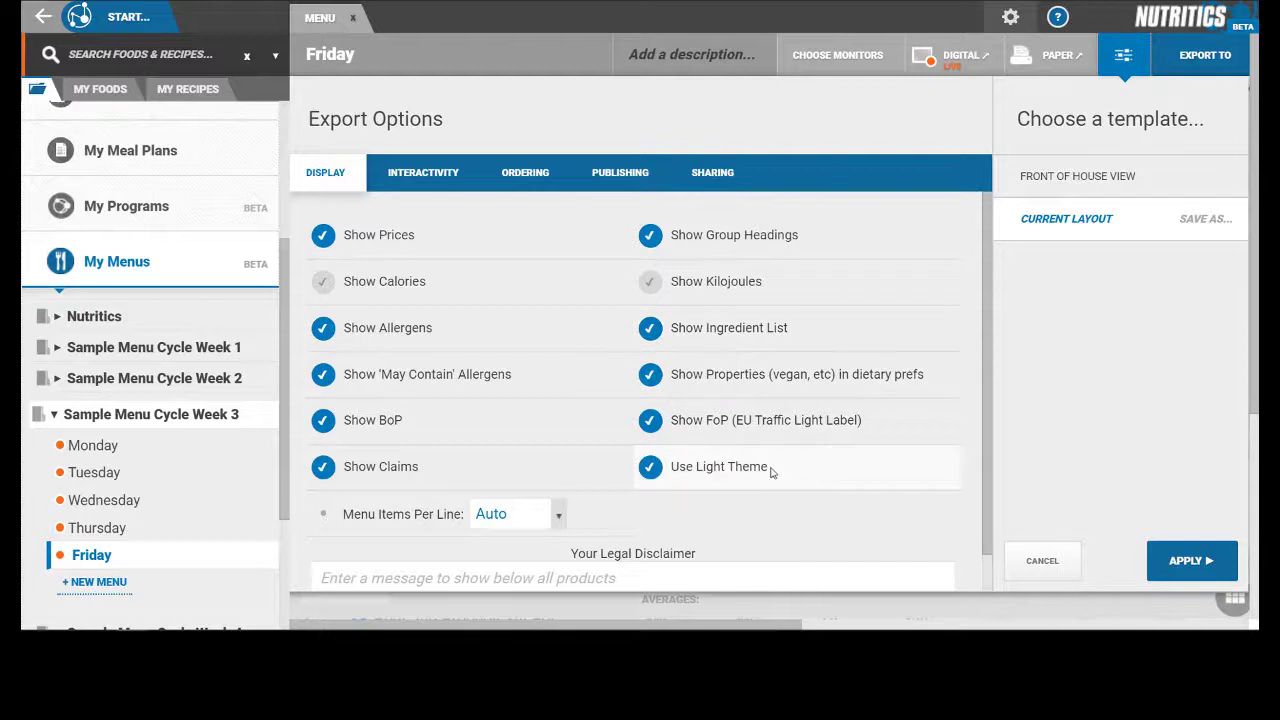
pyautogui.click(558, 520)
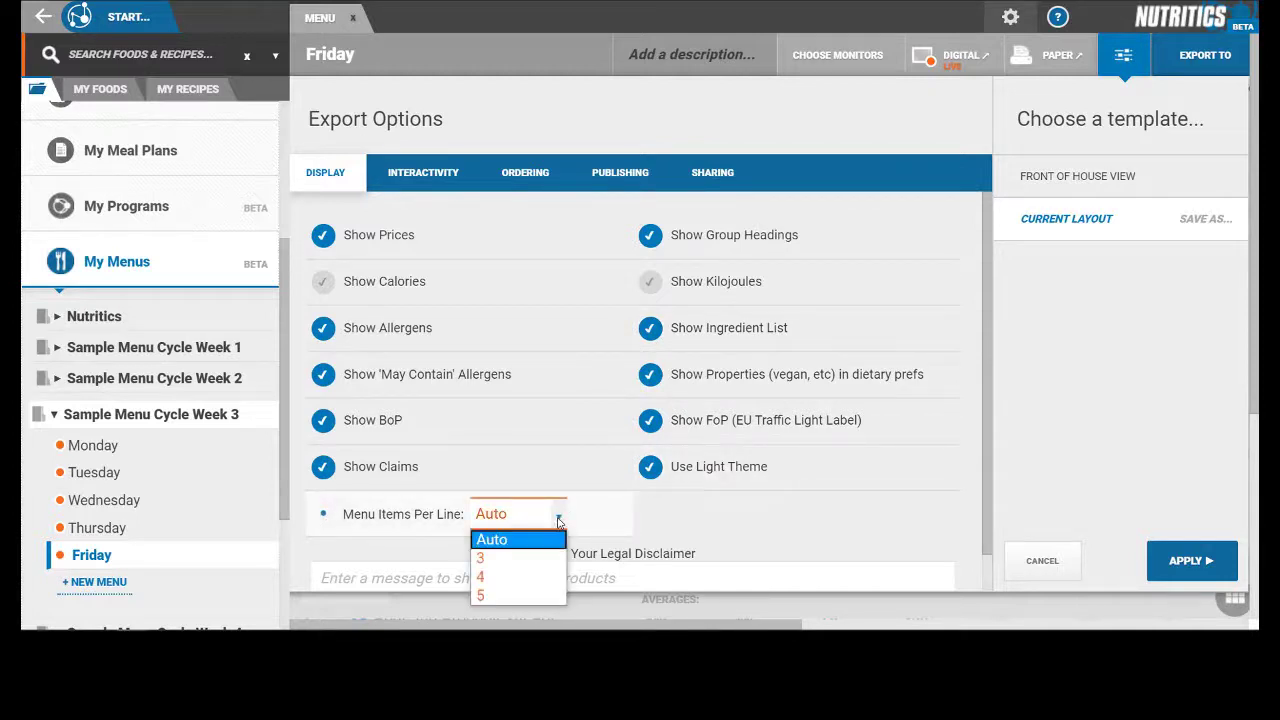
pyautogui.click(537, 570)
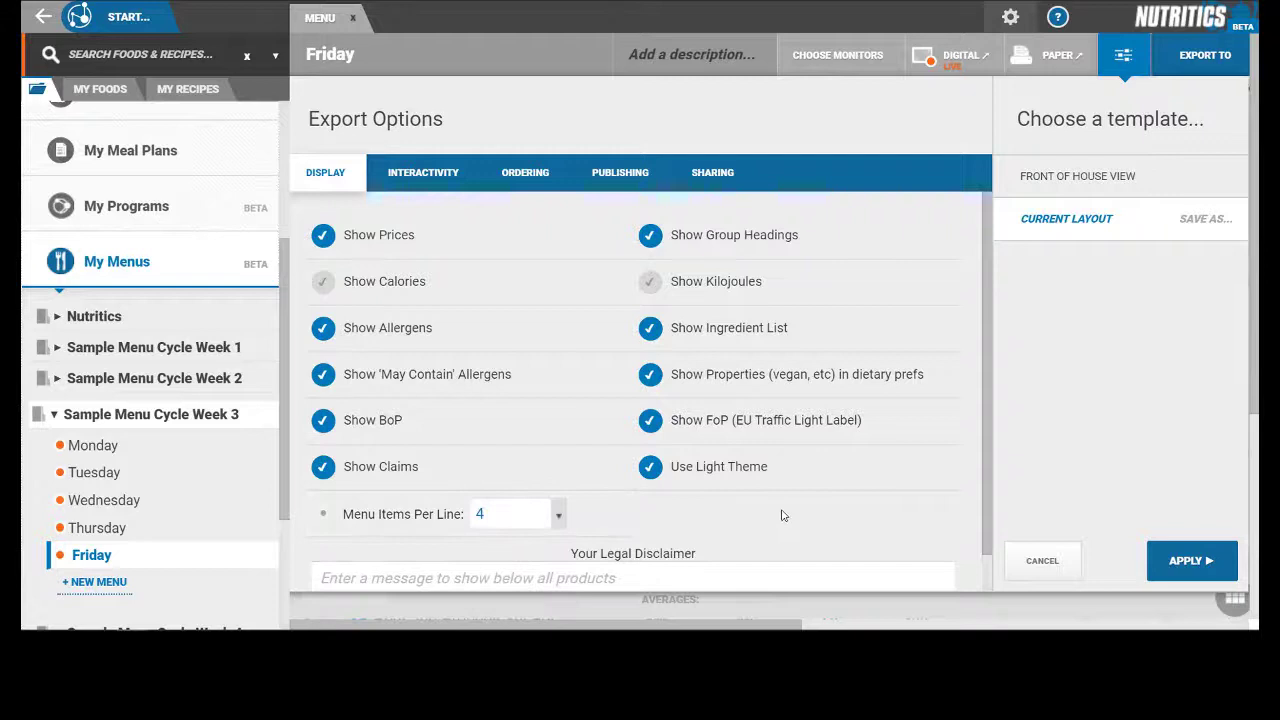
# Set the legal disclaimer to "Please be advised that baked goods may contain or come into contact with peanuts, tree nuts or other allergens."
pyautogui.click(905, 578)
pyautogui.hotkey('ctrl', 'v')
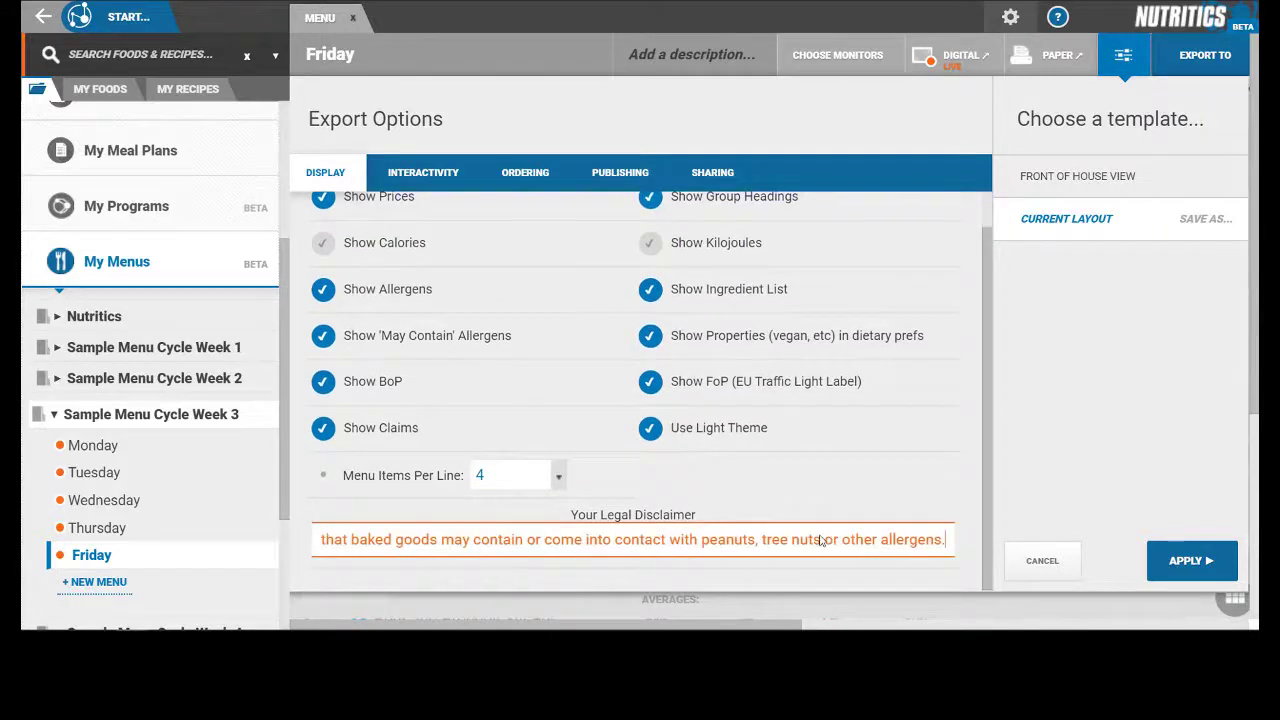
pyautogui.click(964, 533)
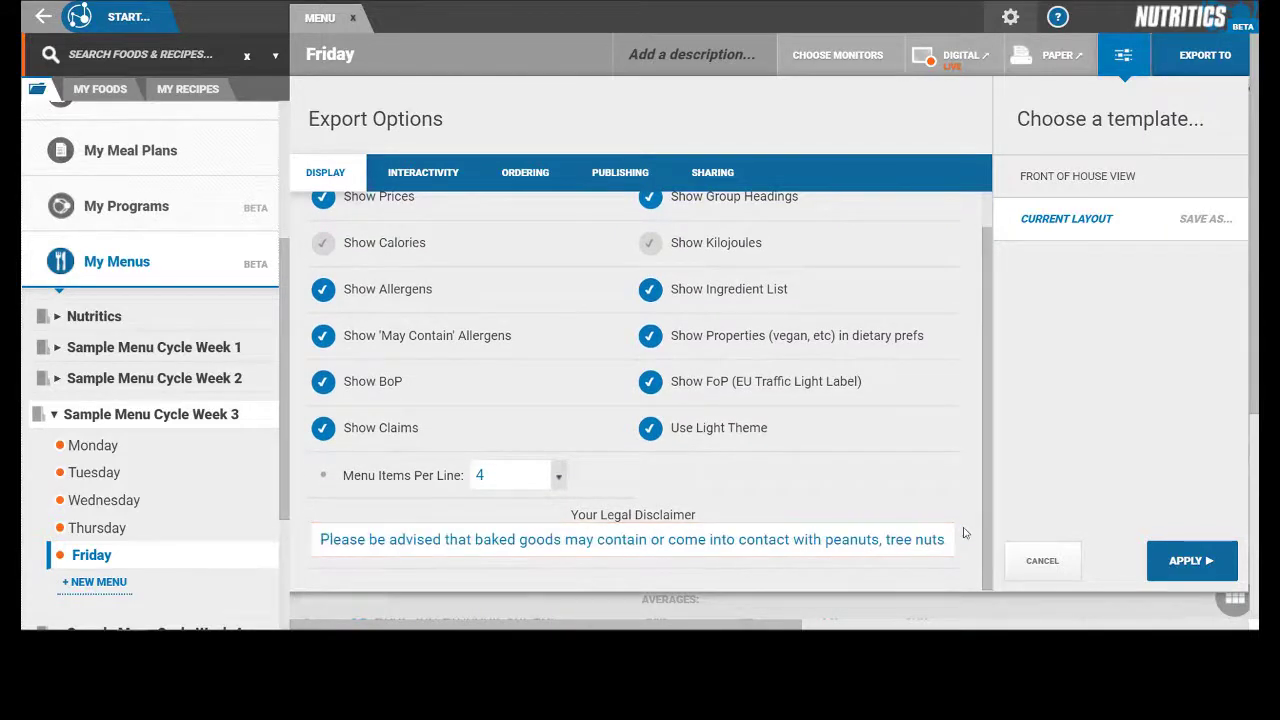
# Allow users to go back to the list of menus and make the screen reset to that list after 60 seconds of inactivity
pyautogui.click(434, 178)
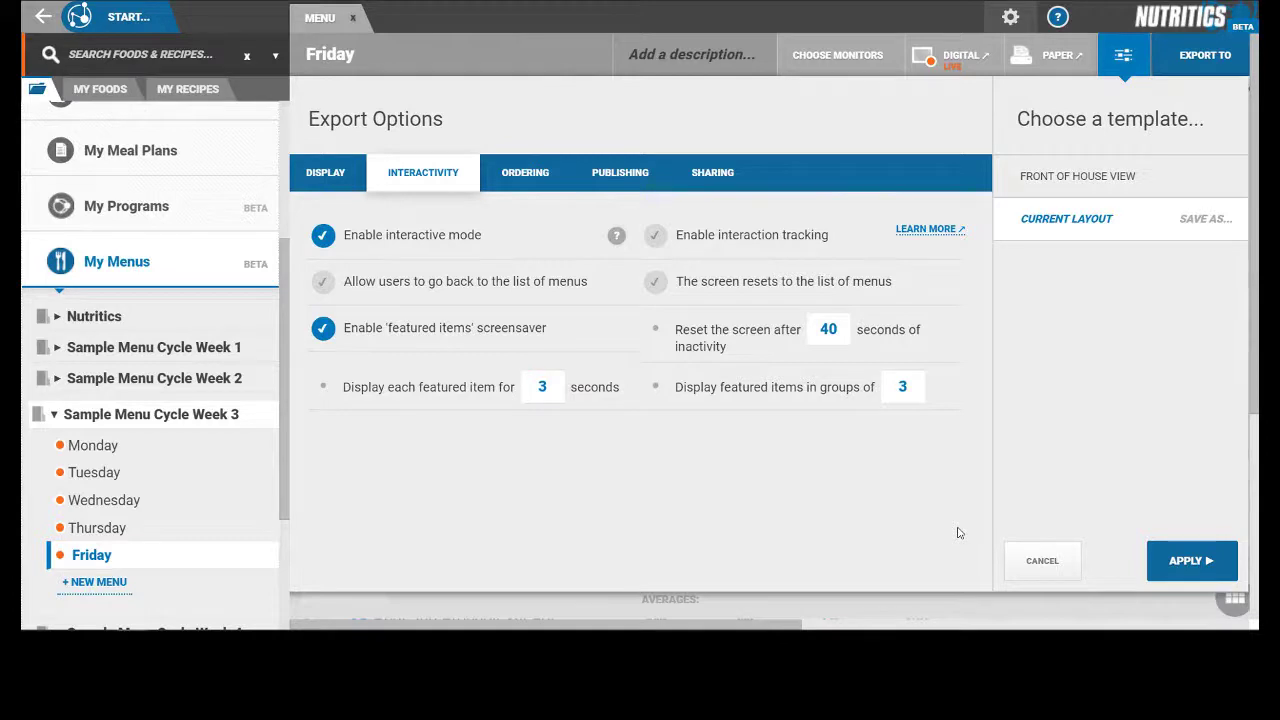
pyautogui.click(329, 285)
pyautogui.click(668, 284)
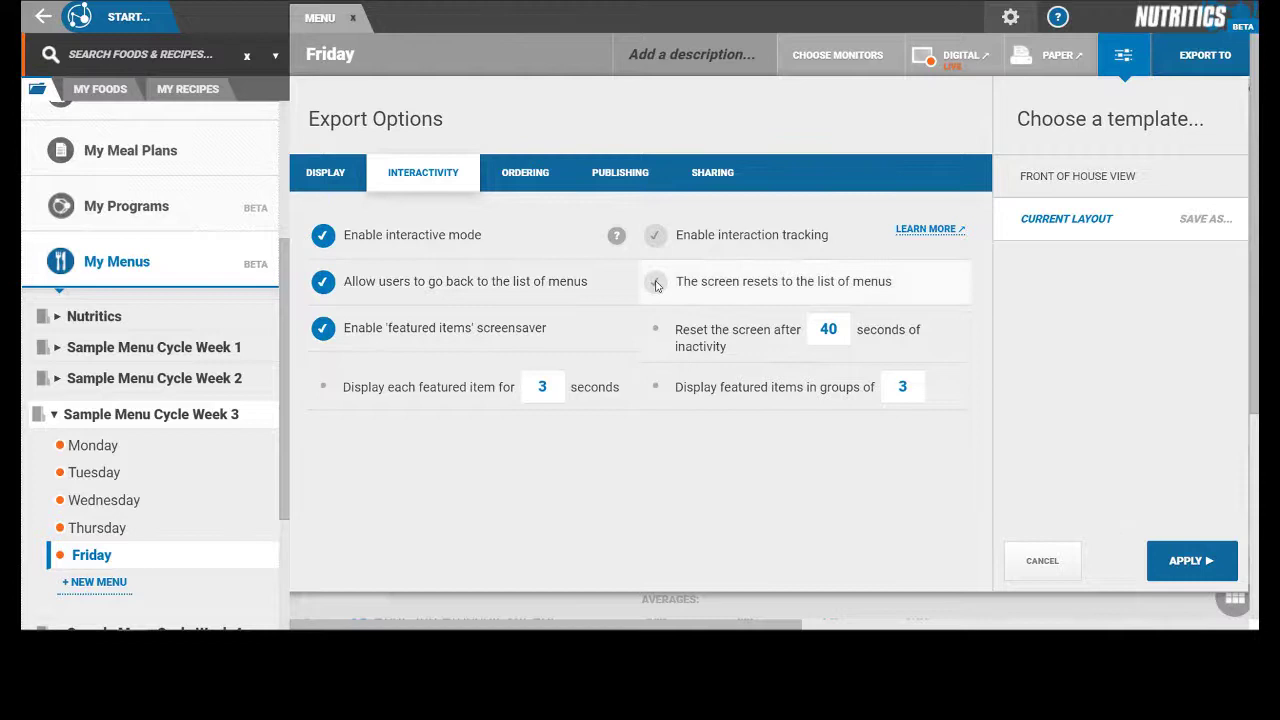
pyautogui.click(820, 337)
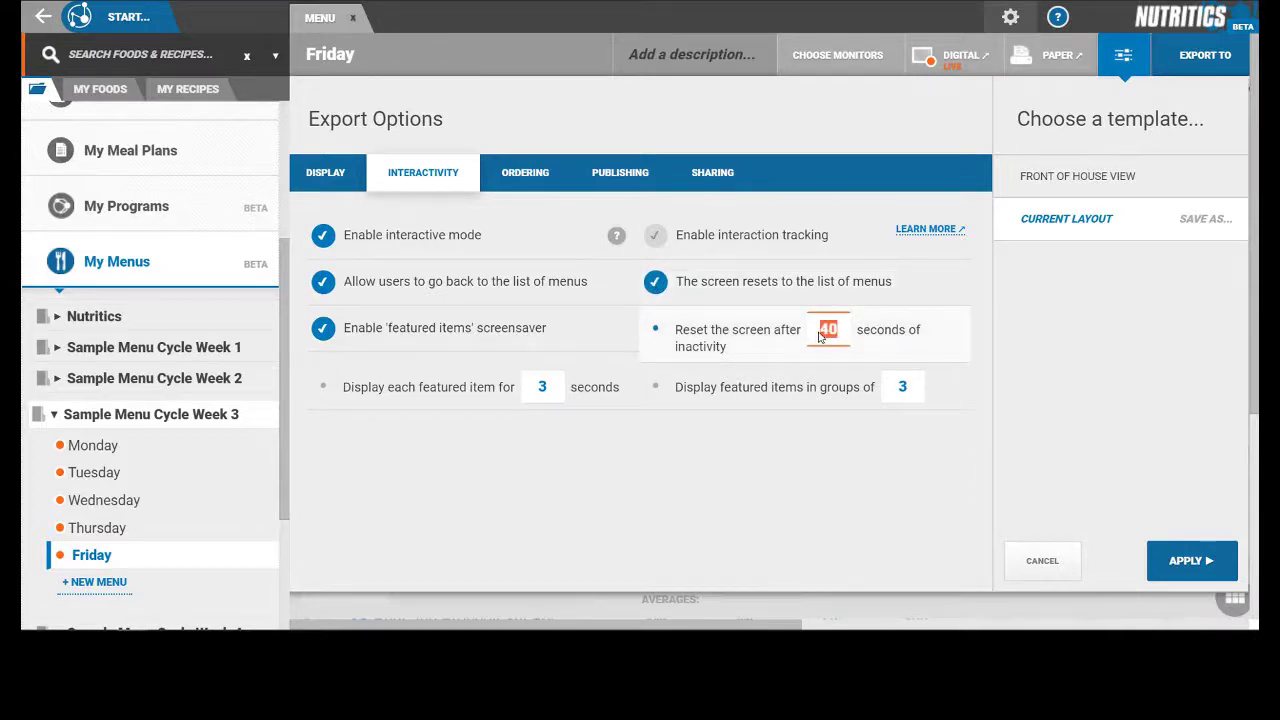
pyautogui.write('60')
pyautogui.click(1046, 500)
# Display each featured item for 4 seconds and show the featured items in groups of 2
pyautogui.click(546, 393)
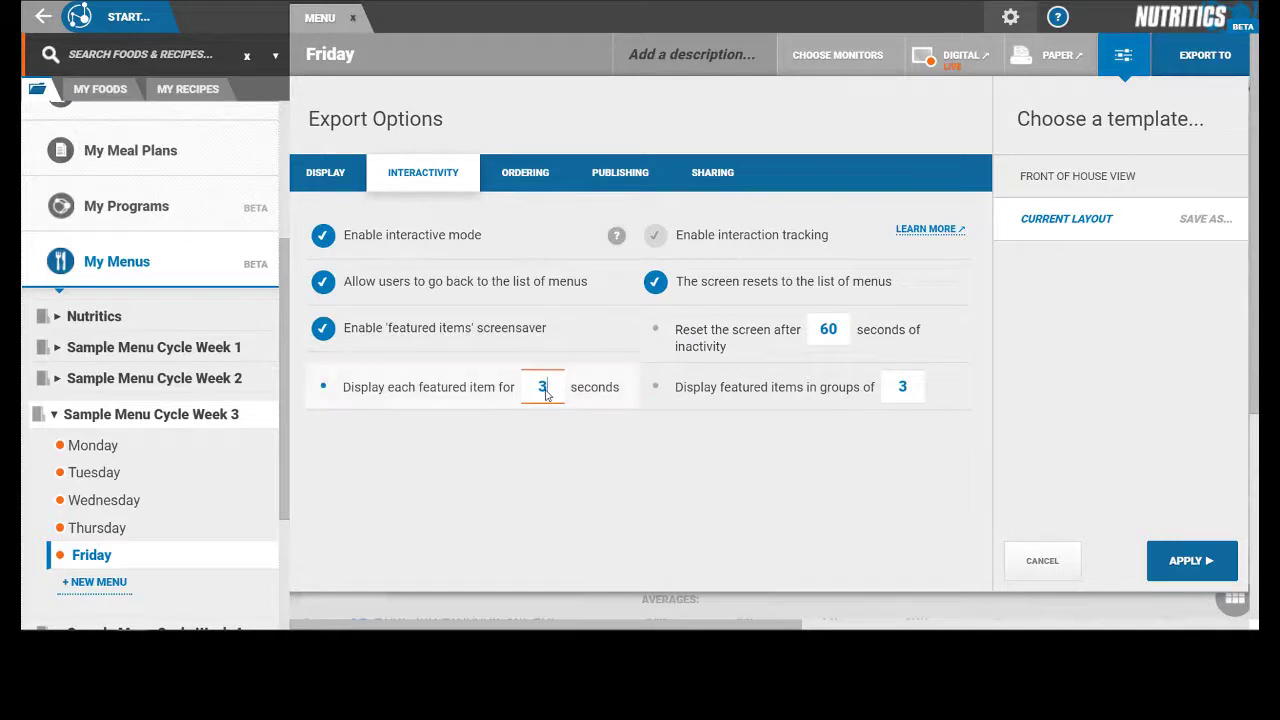
pyautogui.press('BackSpace')
pyautogui.write('4')
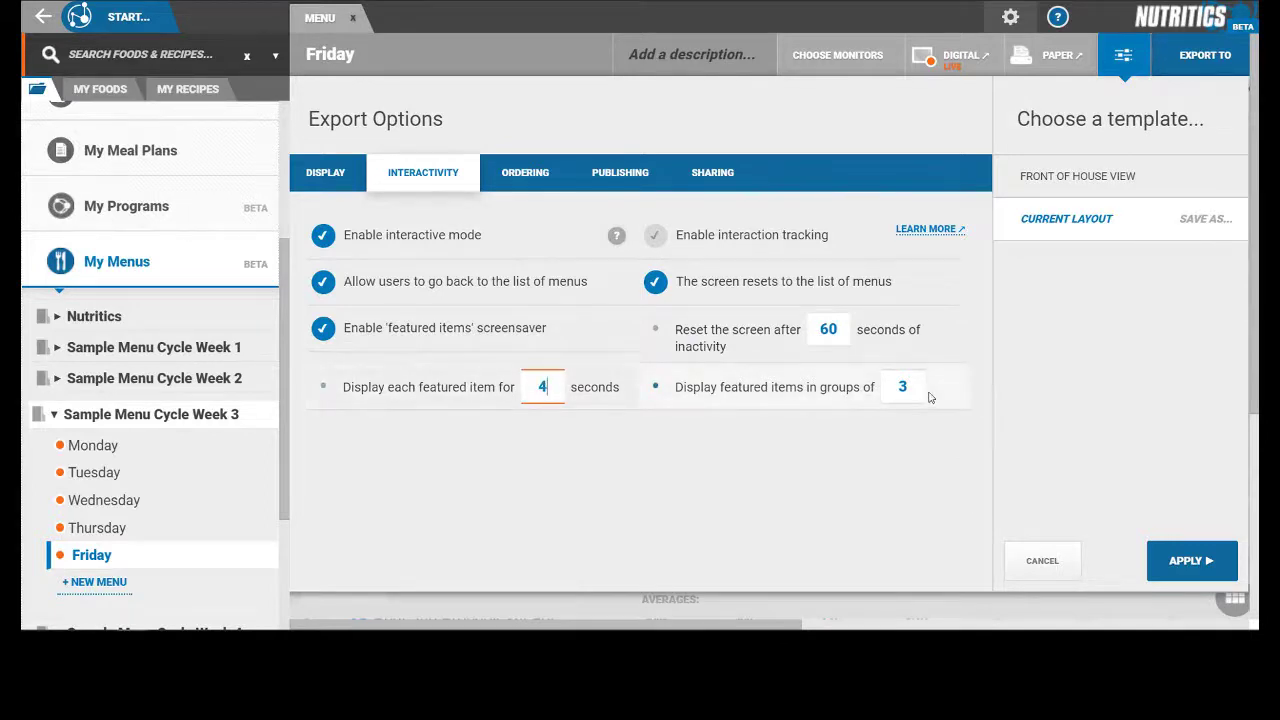
pyautogui.click(913, 395)
pyautogui.press('BackSpace')
pyautogui.write('2')
pyautogui.click(1192, 493)
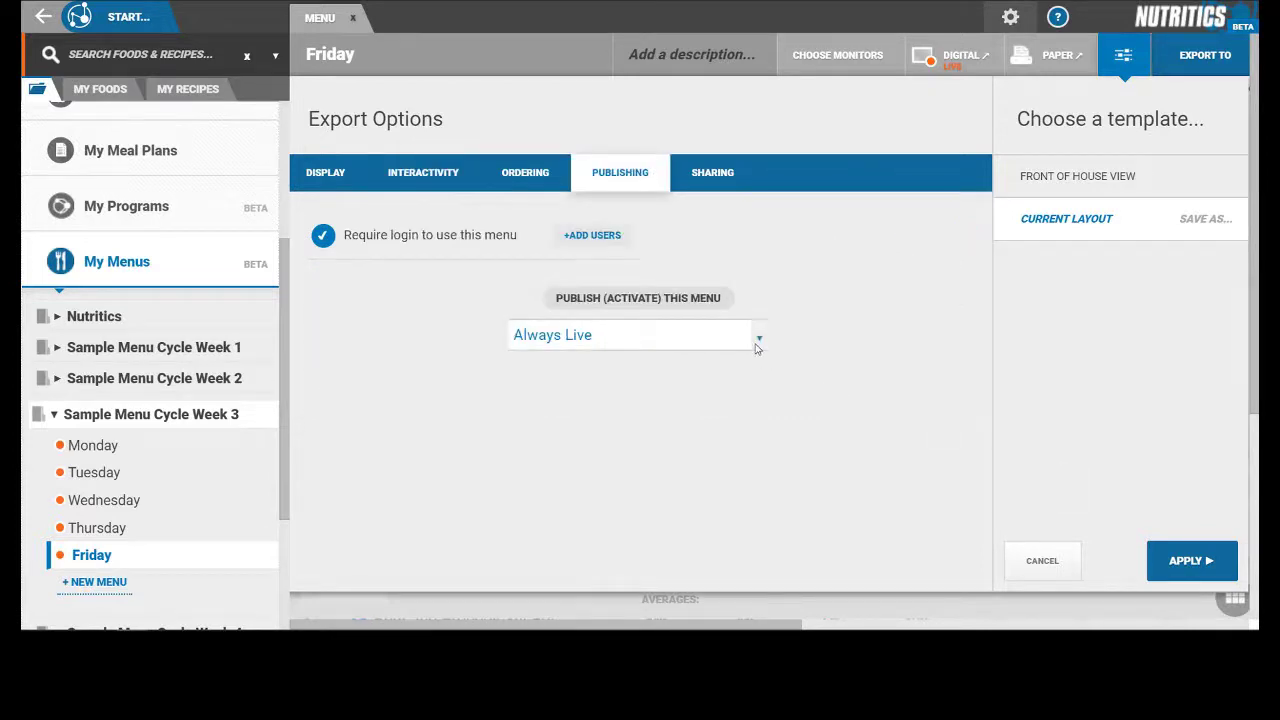
# Schedule the Friday menu to publish on set dates, starting from 24 Jun 2020
pyautogui.click(758, 340)
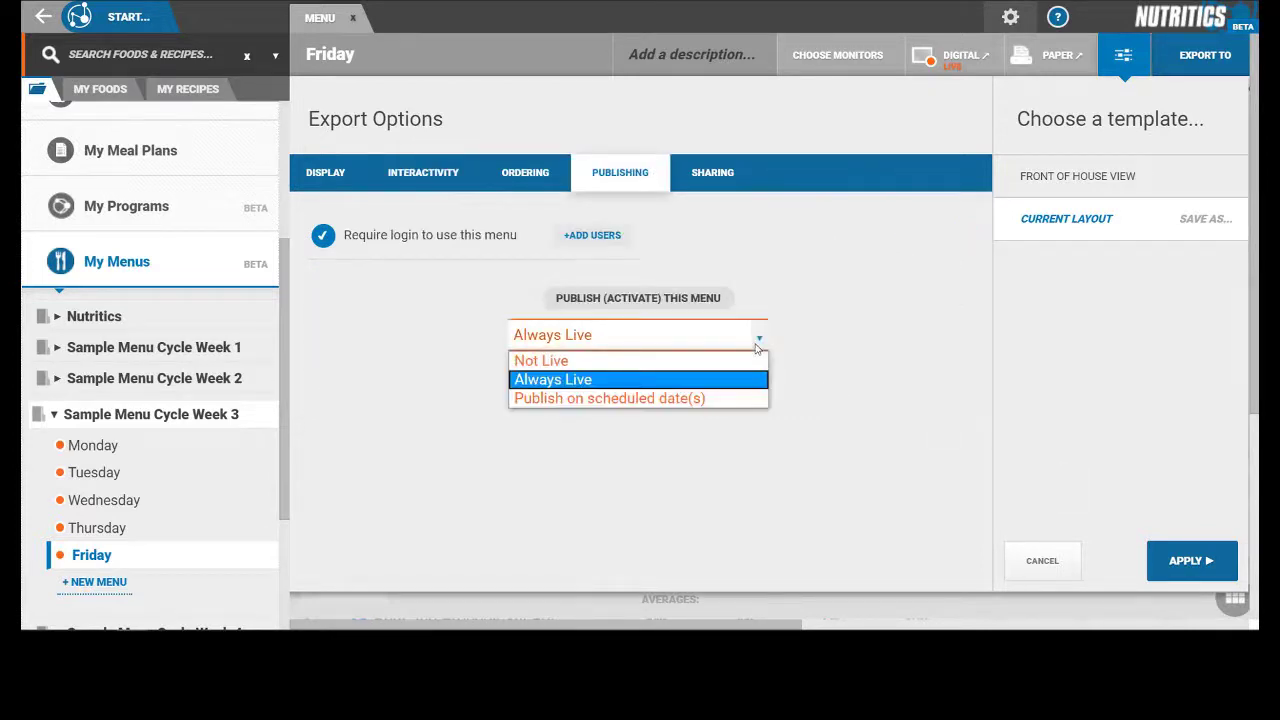
pyautogui.click(716, 400)
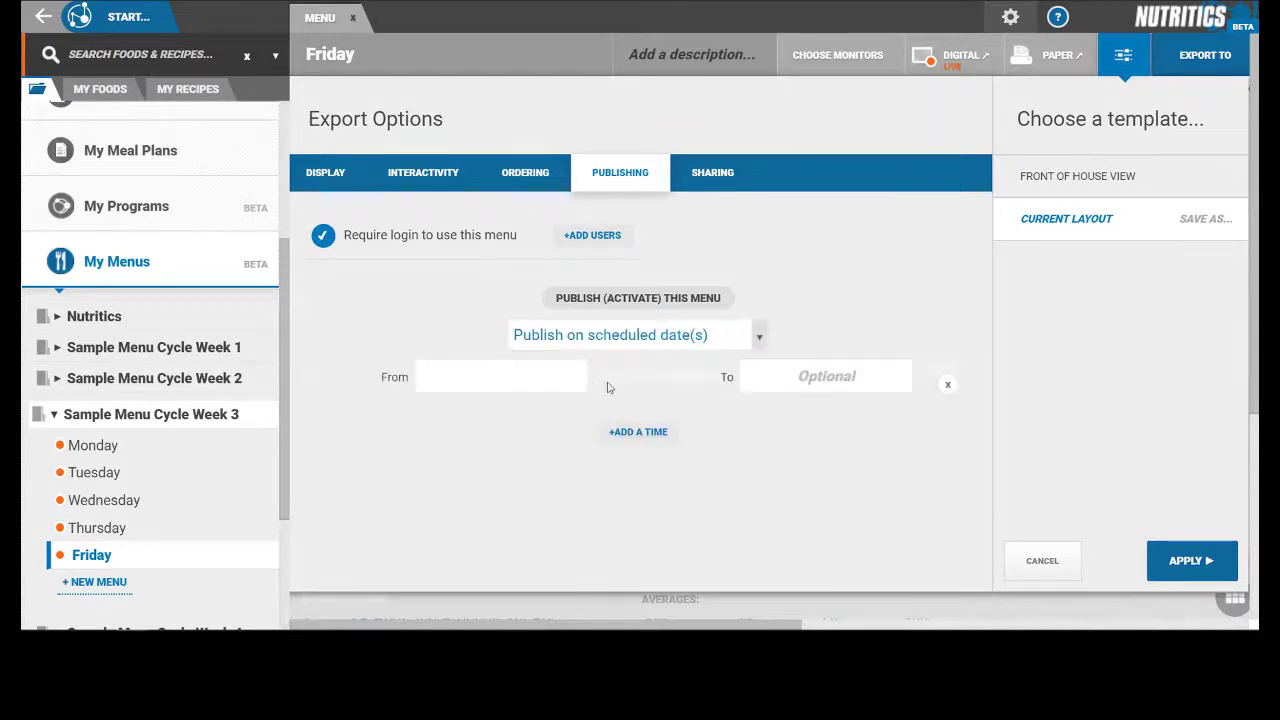
pyautogui.click(481, 382)
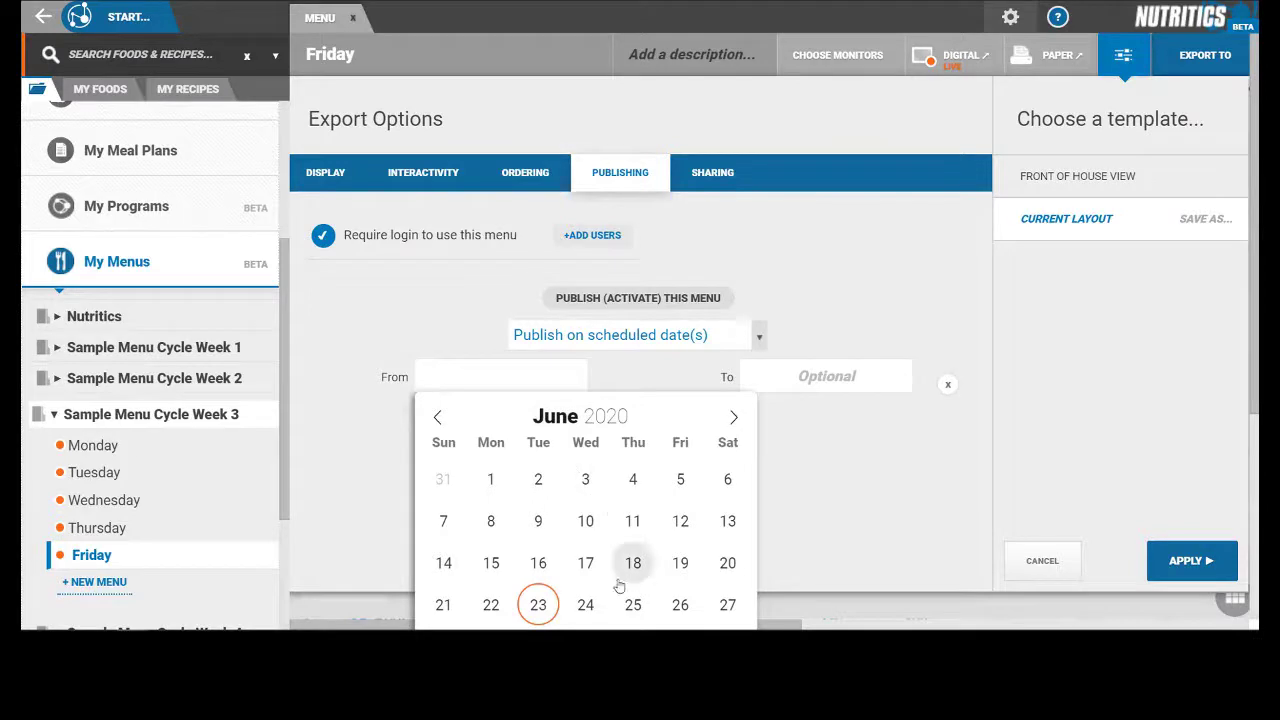
pyautogui.click(586, 606)
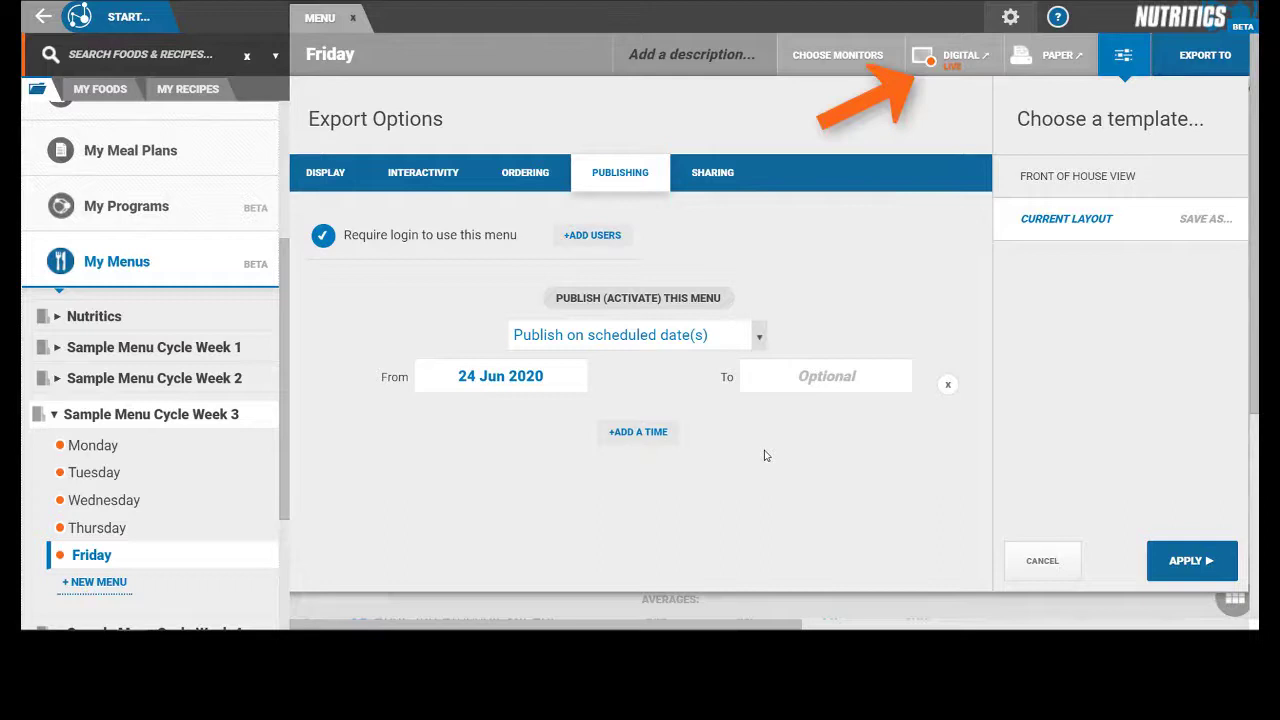
# Enable sharing for the Friday menu and review its menu URL, QR code and website embed code
pyautogui.click(710, 174)
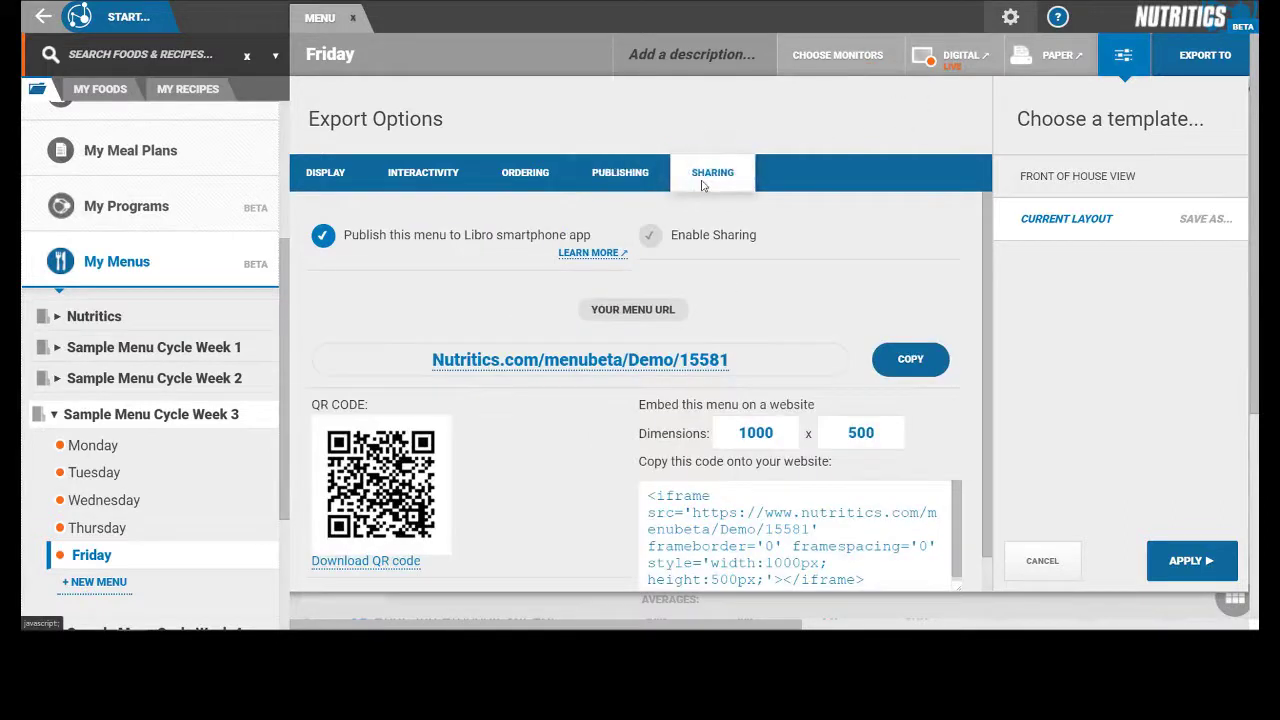
pyautogui.click(650, 236)
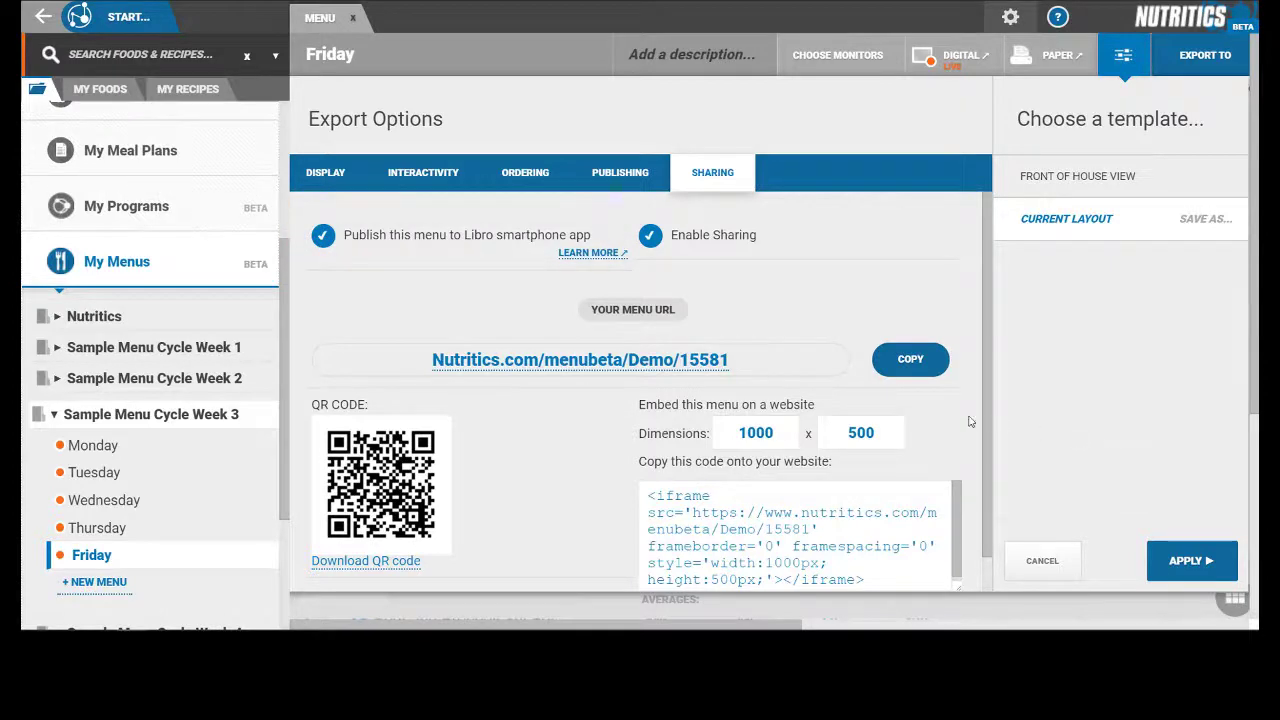
pyautogui.scroll(-1, 950, 421)
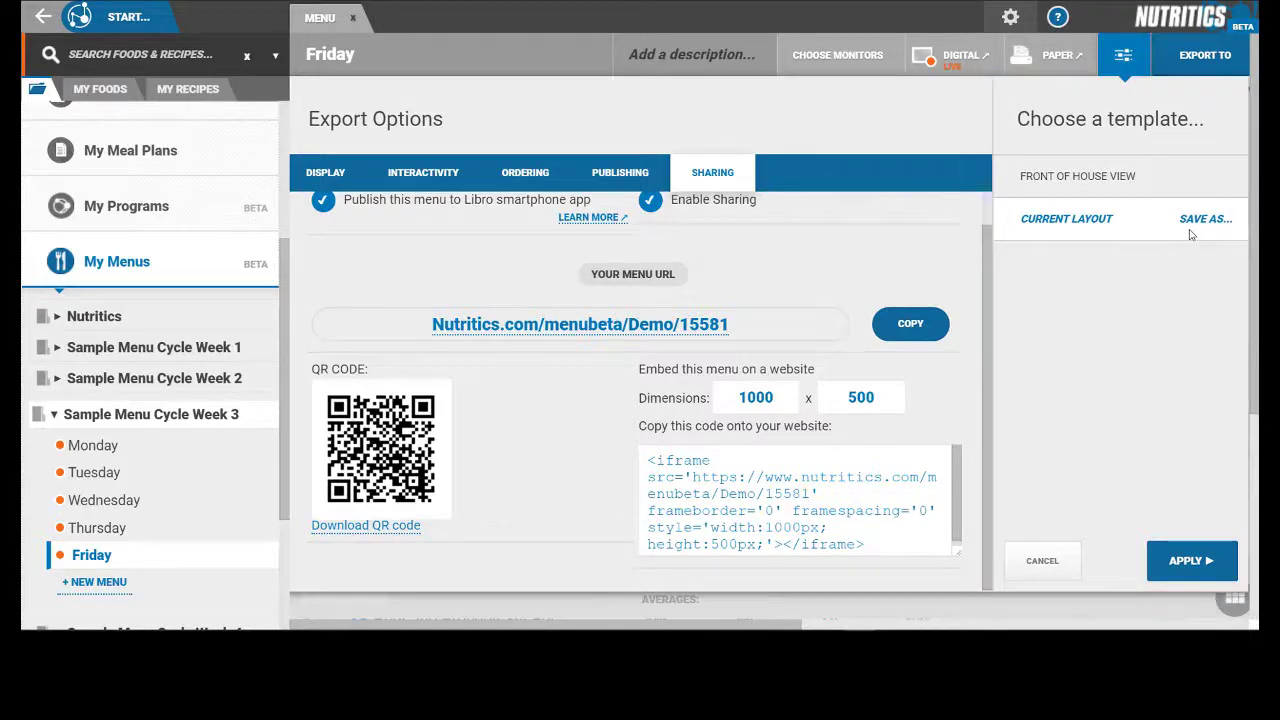
# Save the current export layout as a template named Customer Menu 1
pyautogui.click(1190, 231)
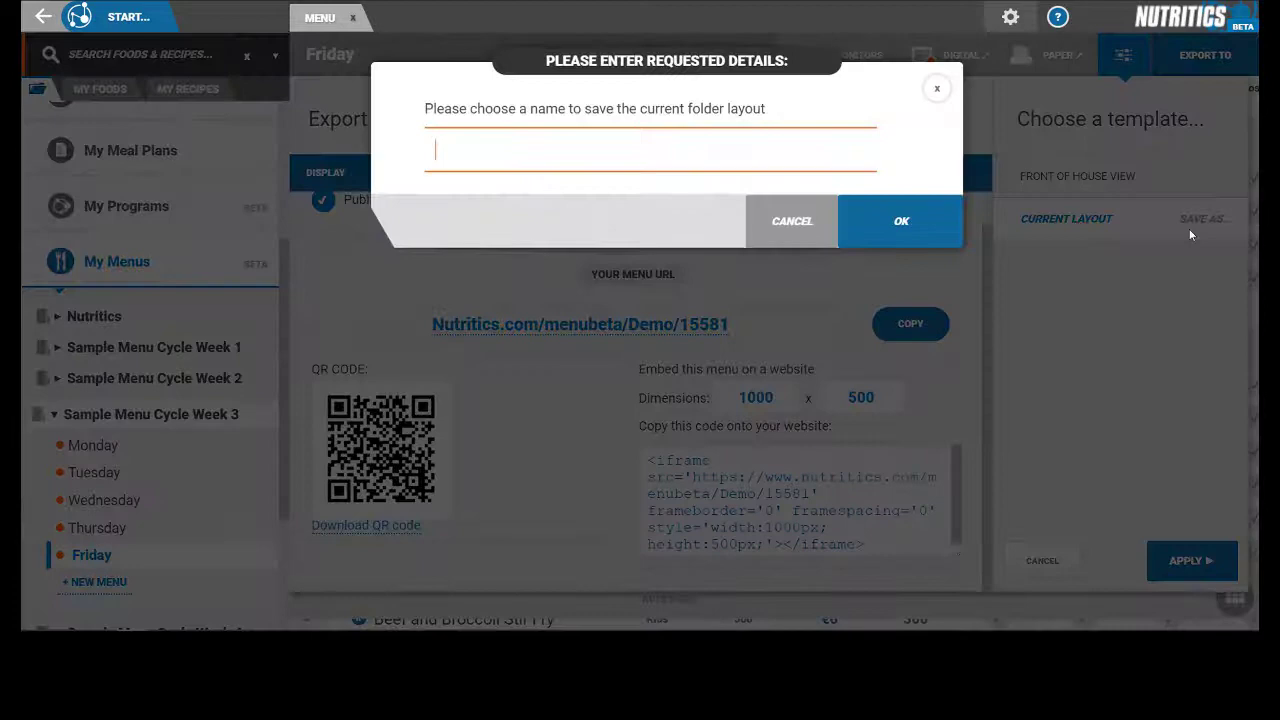
pyautogui.write('Customer Menu 1')
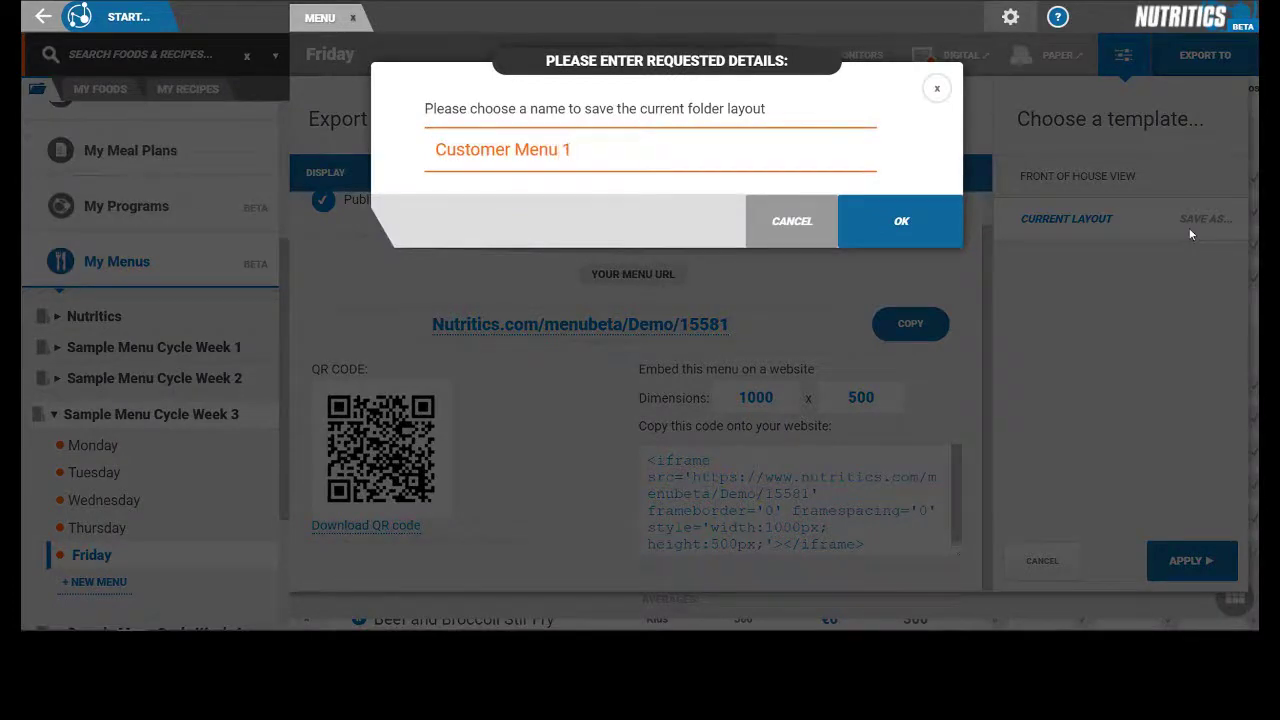
pyautogui.click(918, 206)
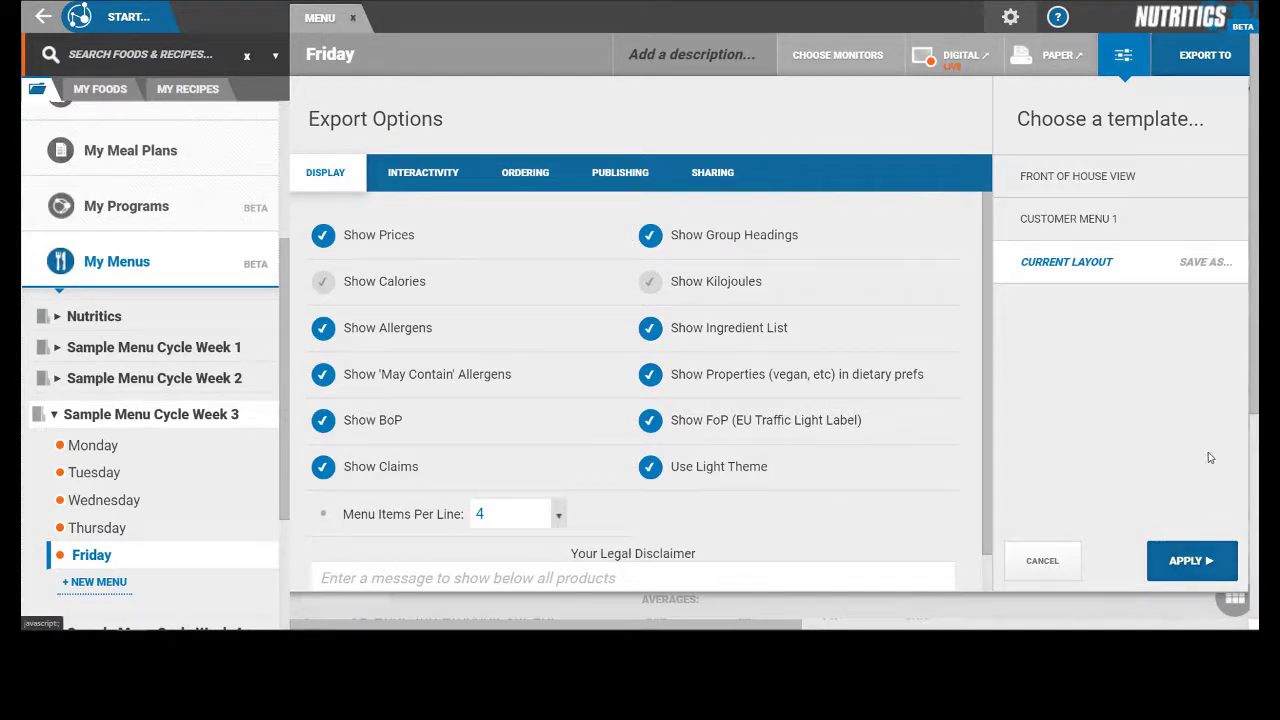
# Look at the actions available for the Customer Menu 1 template, and close the export options
pyautogui.click(1228, 228)
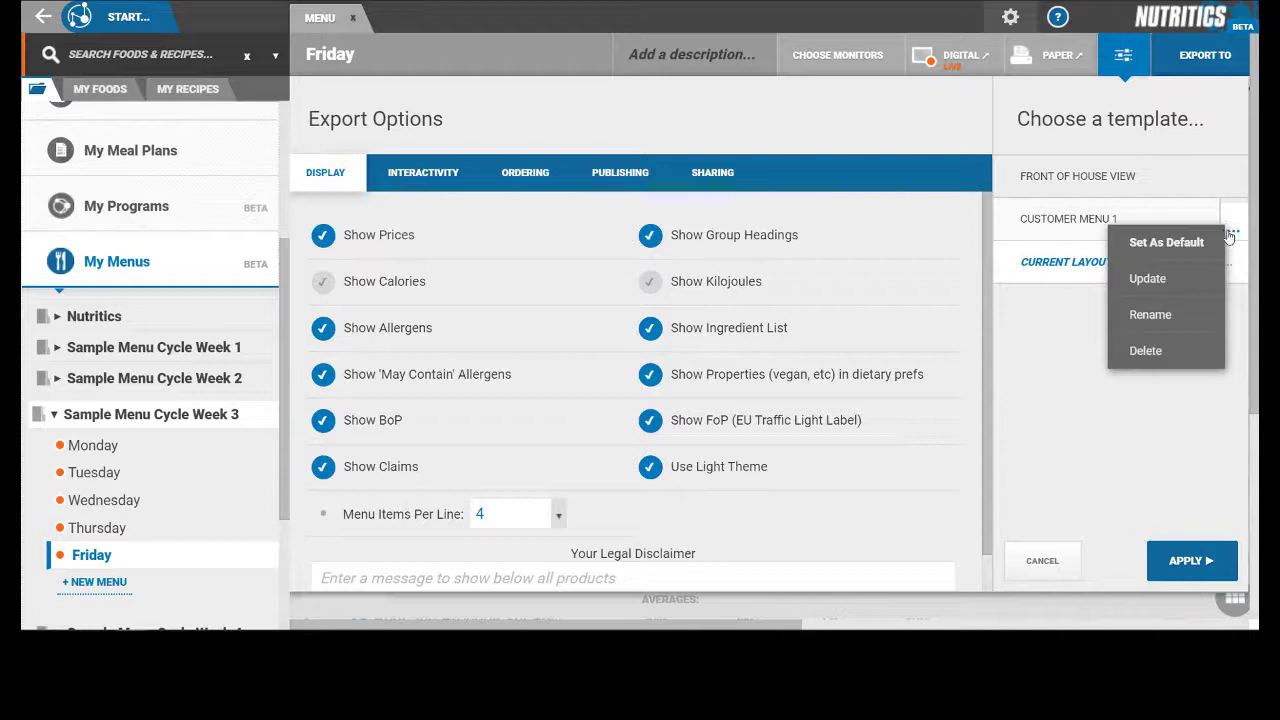
pyautogui.click(1221, 461)
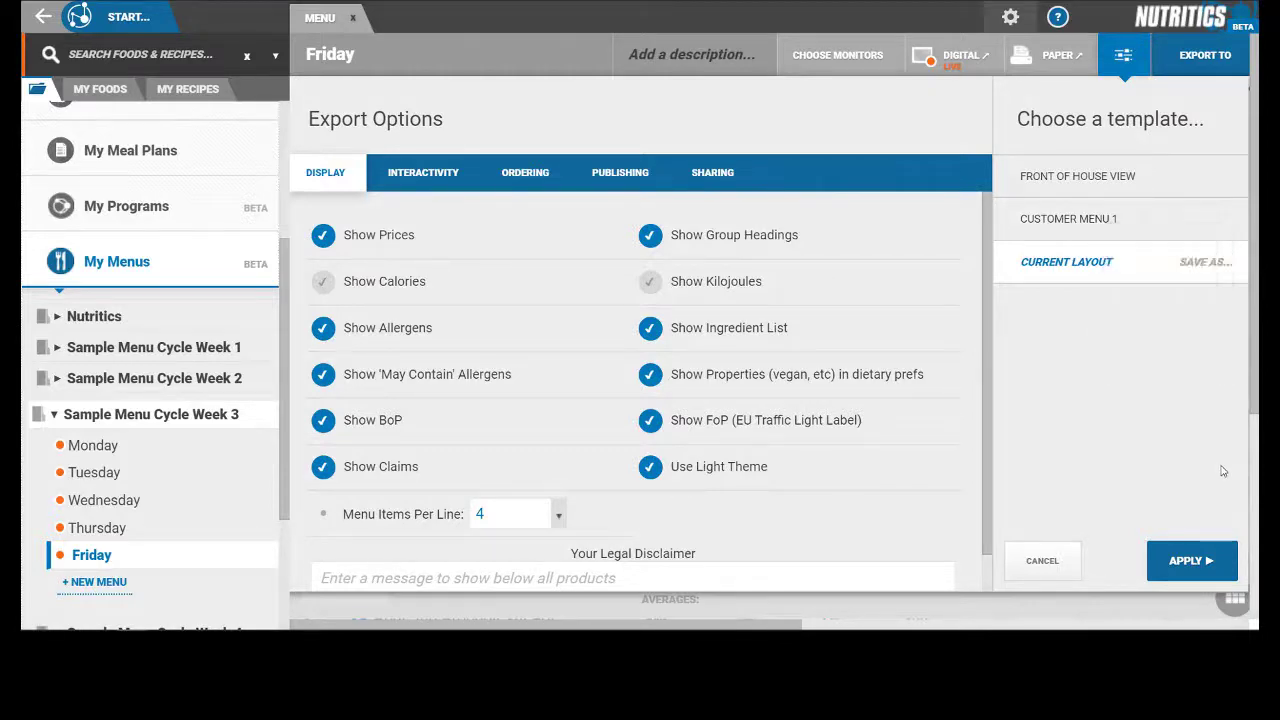
pyautogui.click(1125, 56)
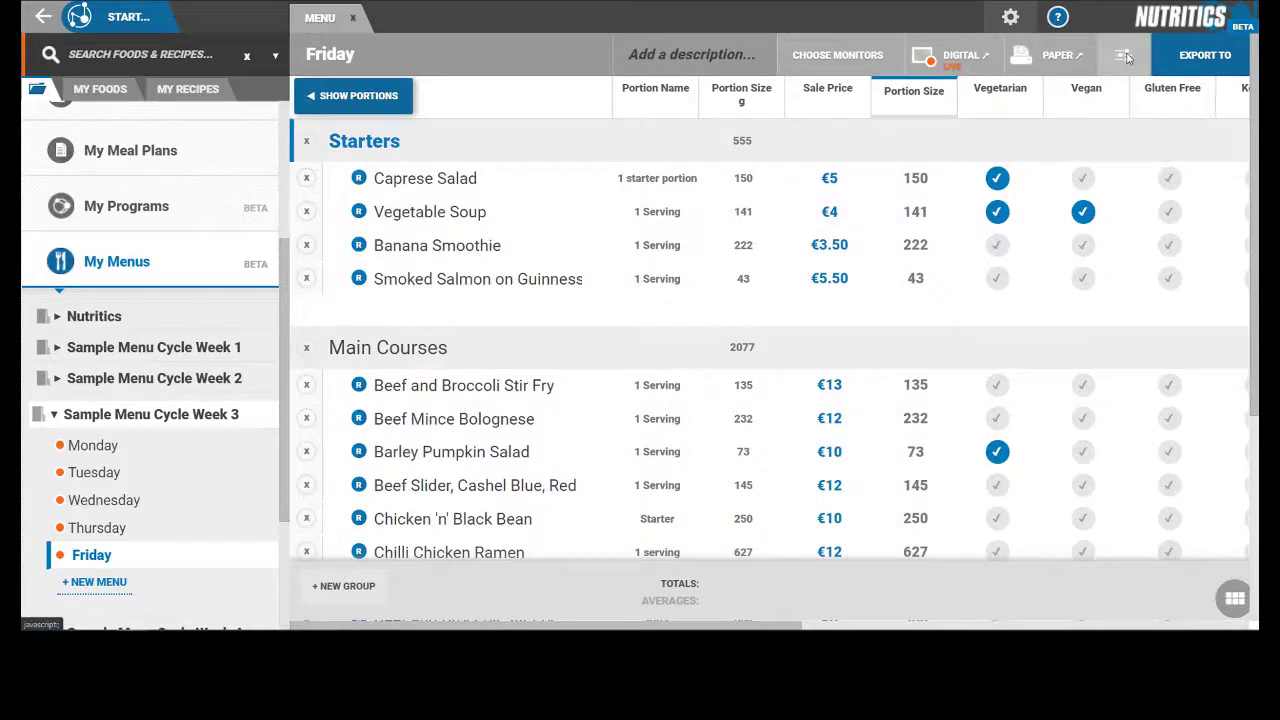
# Open the Friday menu's digital view and browse all its items, followed by the Dessert, Main Courses and Starters groups
pyautogui.click(1070, 58)
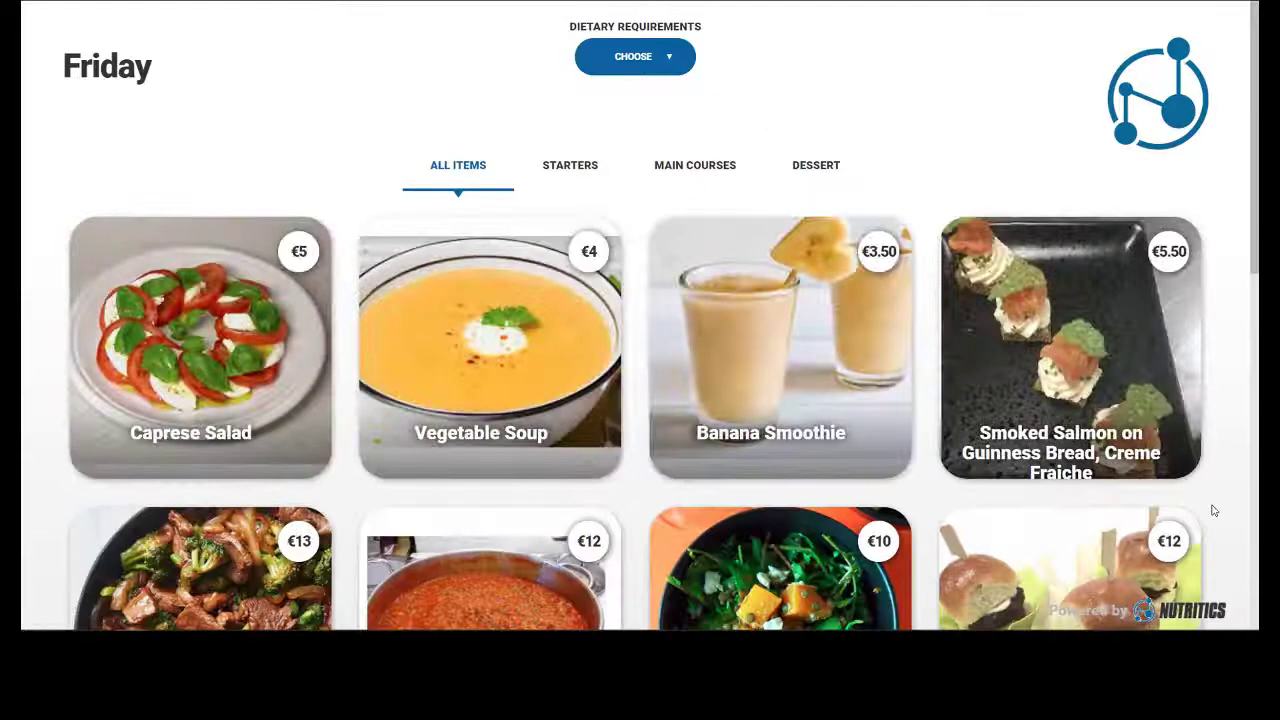
pyautogui.scroll(-7, 1242, 590)
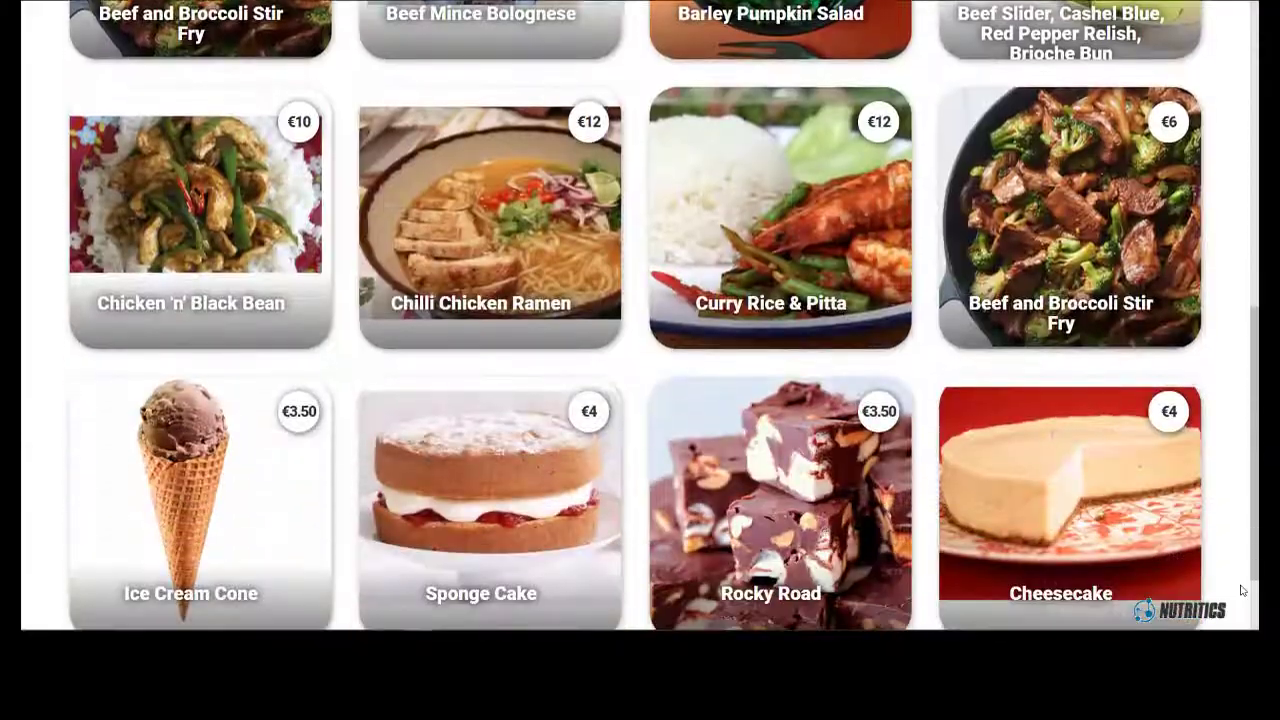
pyautogui.scroll(7, 1242, 590)
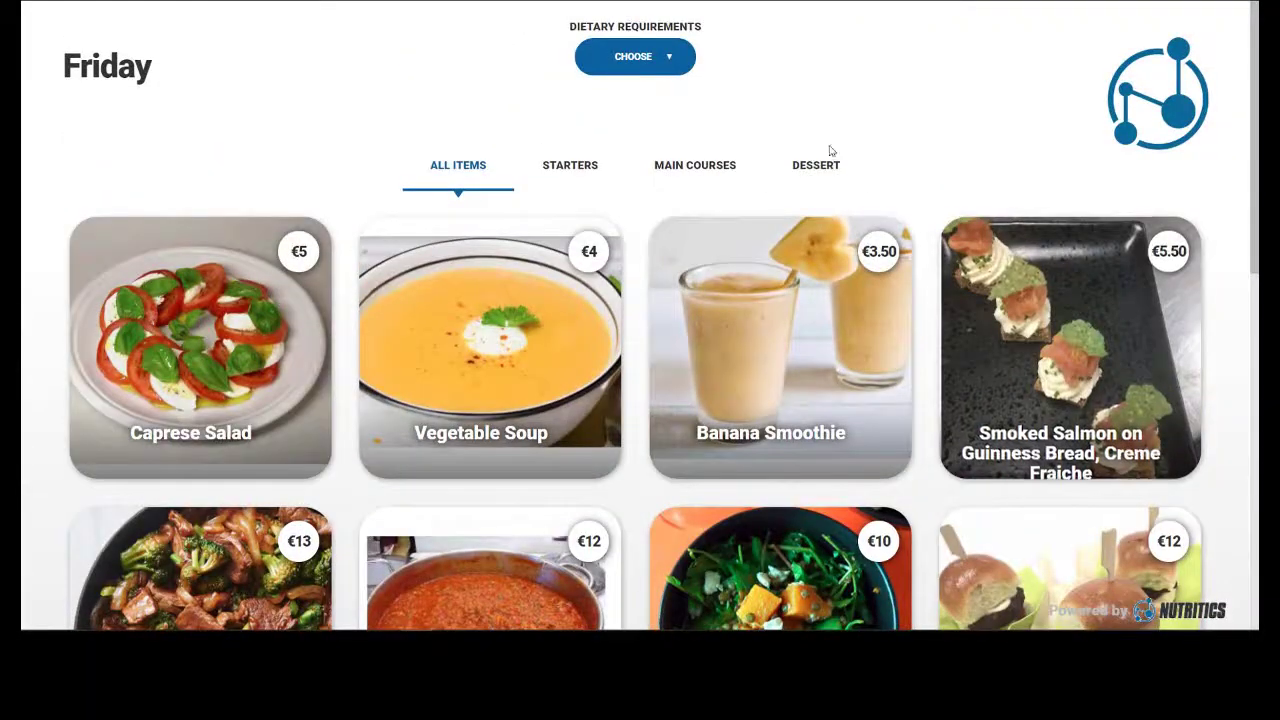
pyautogui.click(826, 163)
pyautogui.click(743, 166)
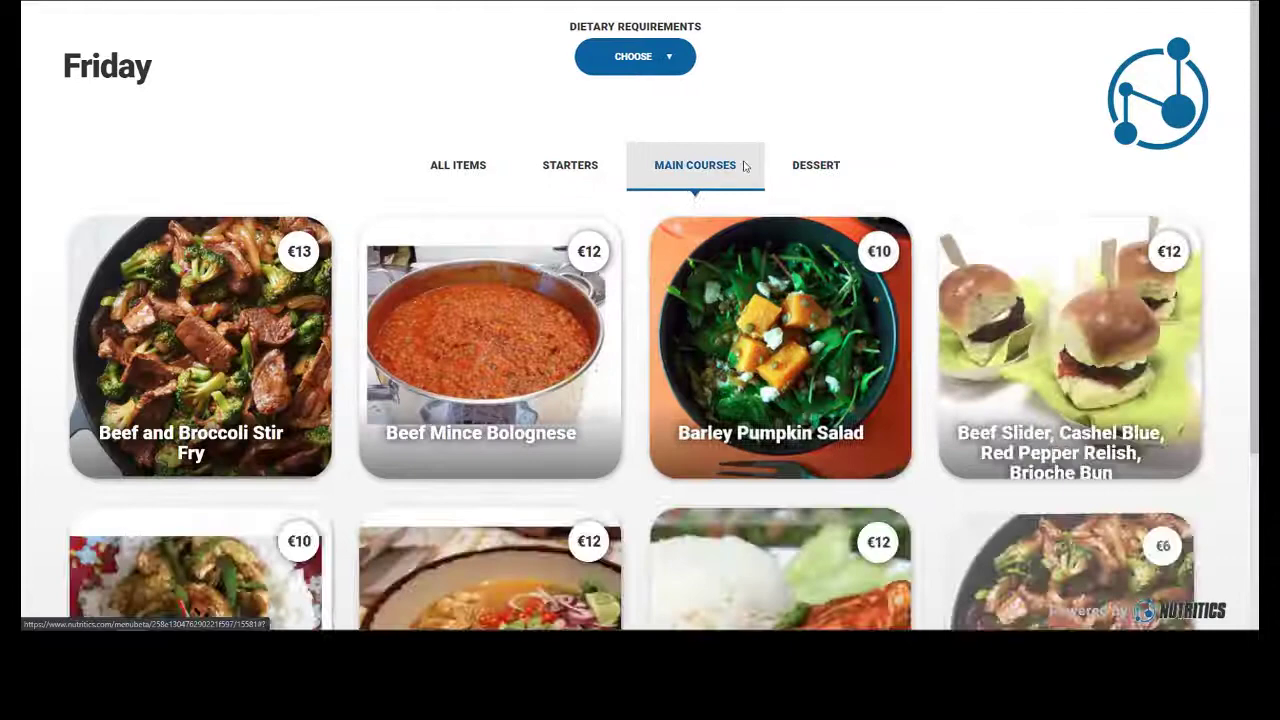
pyautogui.click(600, 166)
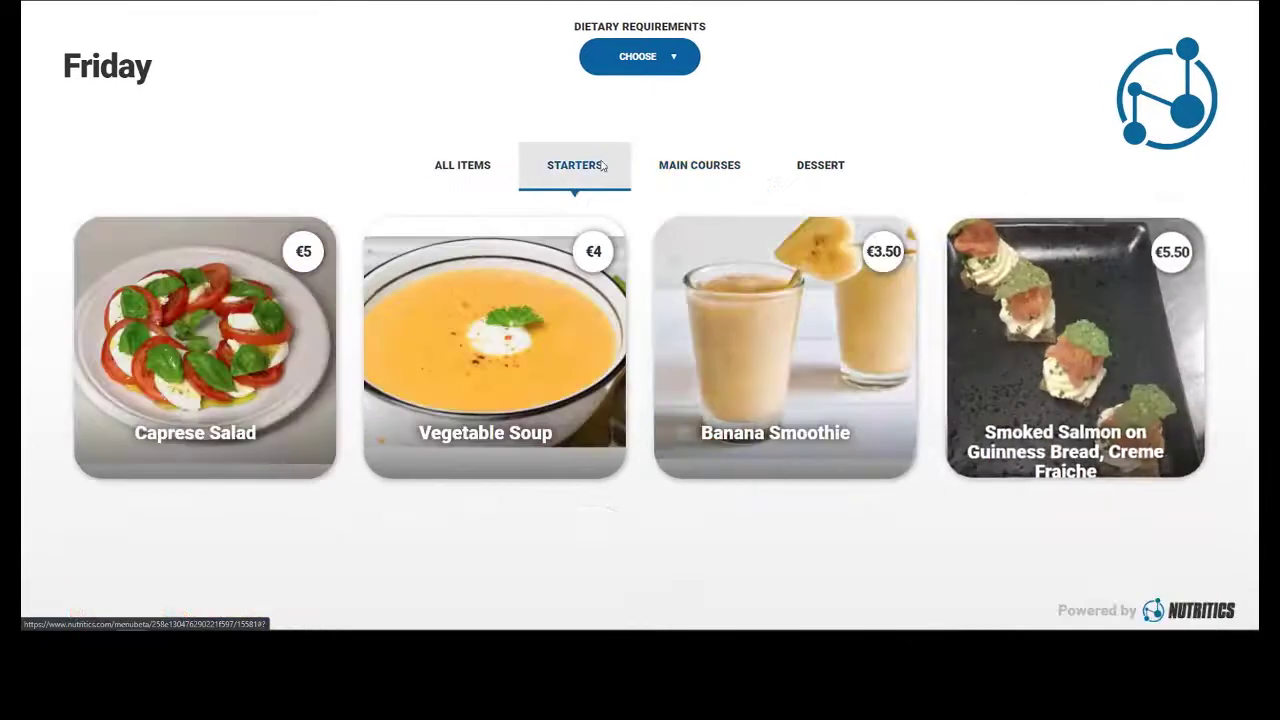
# Show all menu items and apply dietary requirements for vegetarian meals with a peanut allergy
pyautogui.click(470, 170)
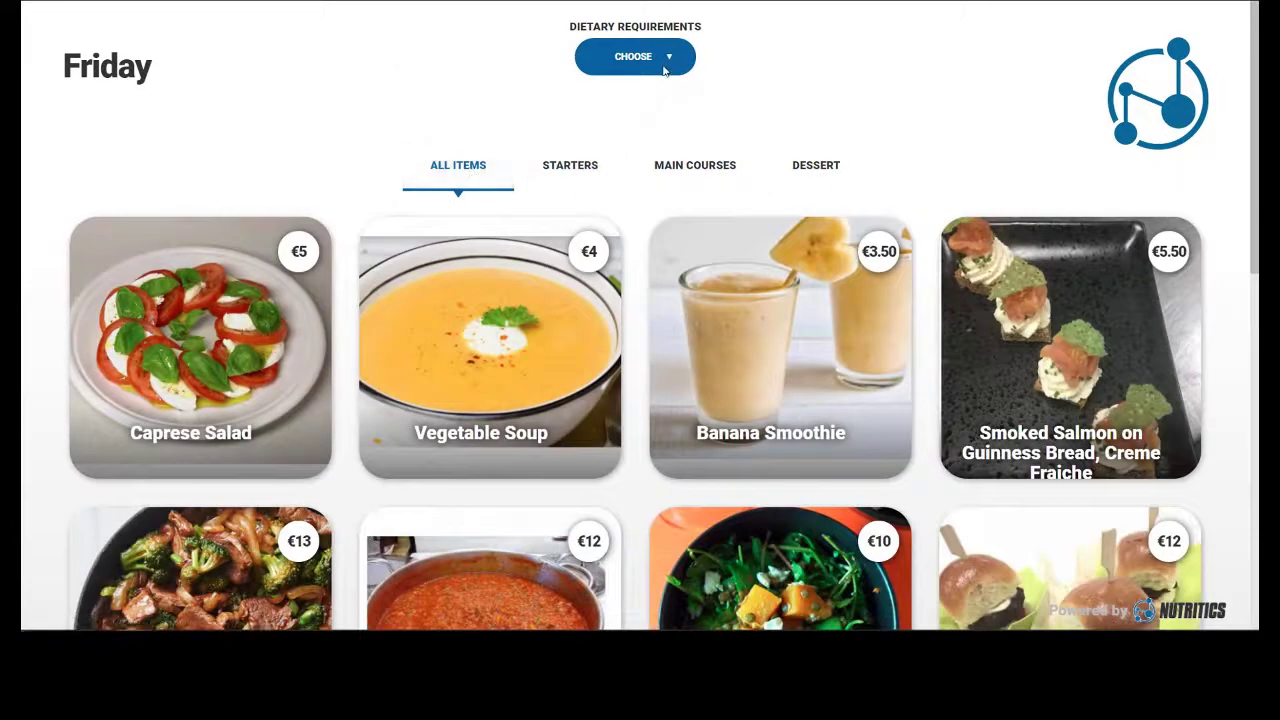
pyautogui.click(664, 70)
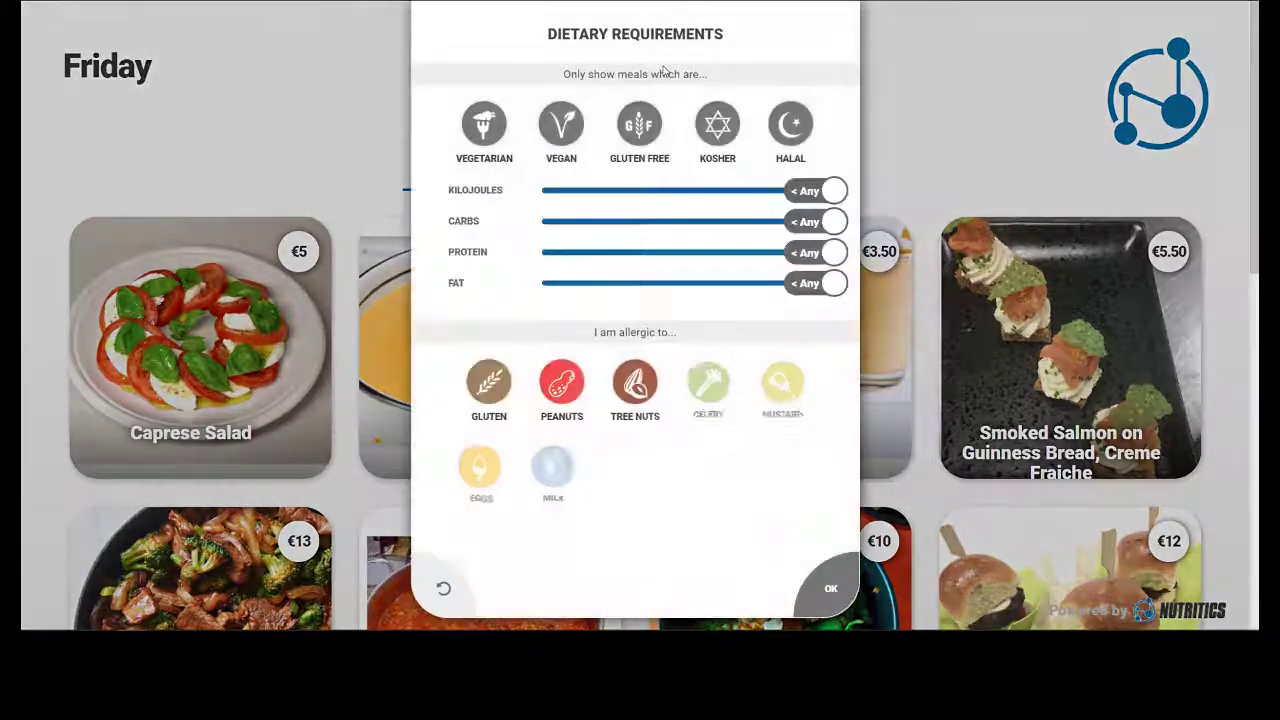
pyautogui.click(492, 136)
pyautogui.click(561, 383)
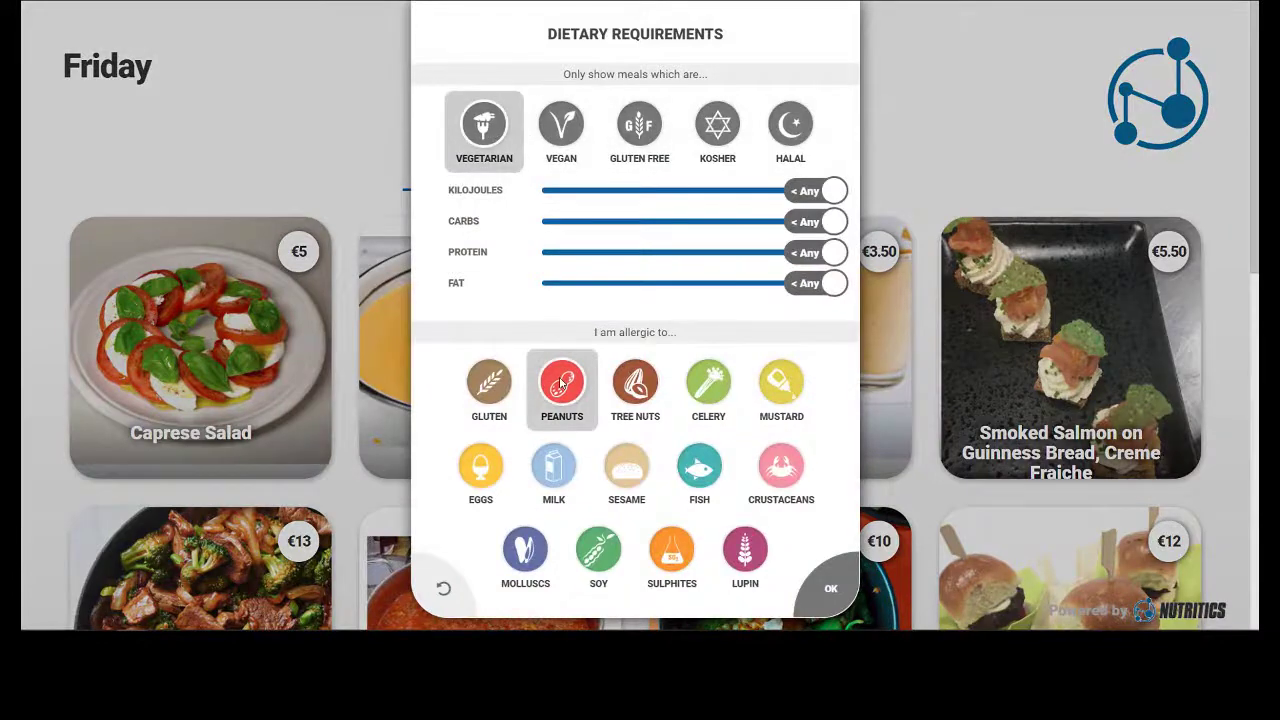
pyautogui.click(838, 586)
# View the Caprese Salad's details and nutrition label, followed by the nutrition label of another filtered dish
pyautogui.click(197, 372)
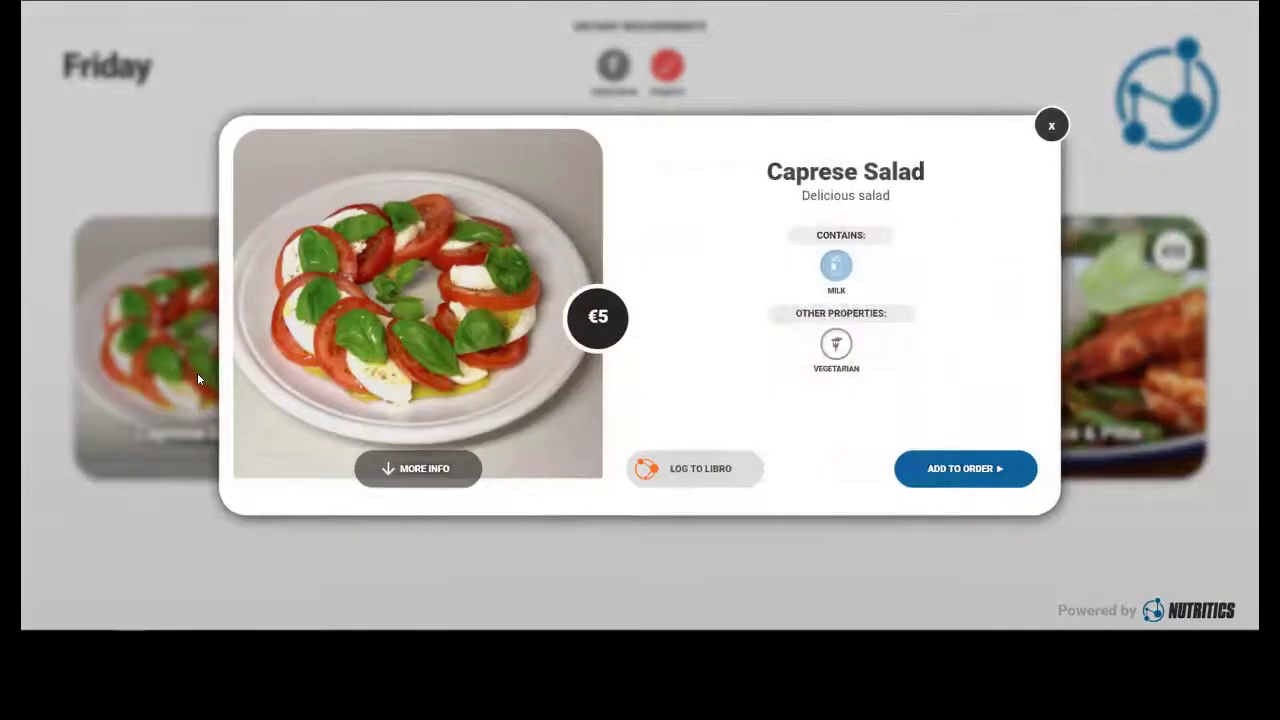
pyautogui.click(391, 471)
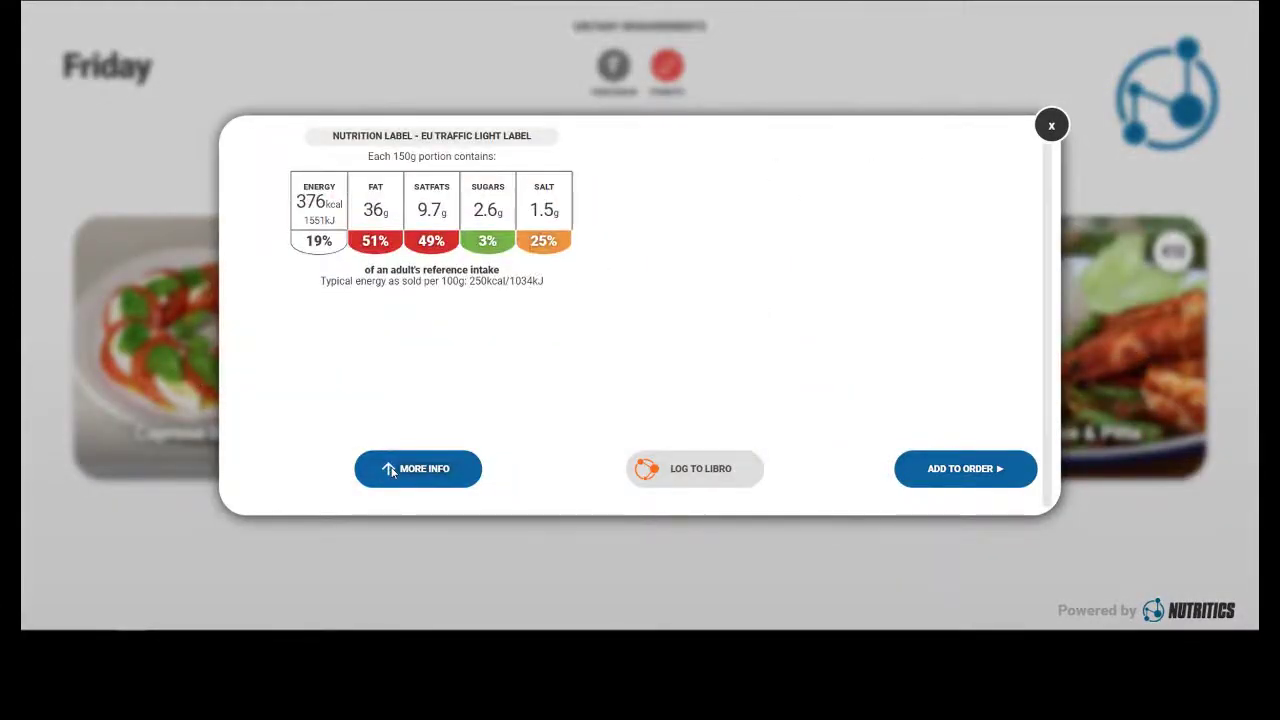
pyautogui.click(391, 471)
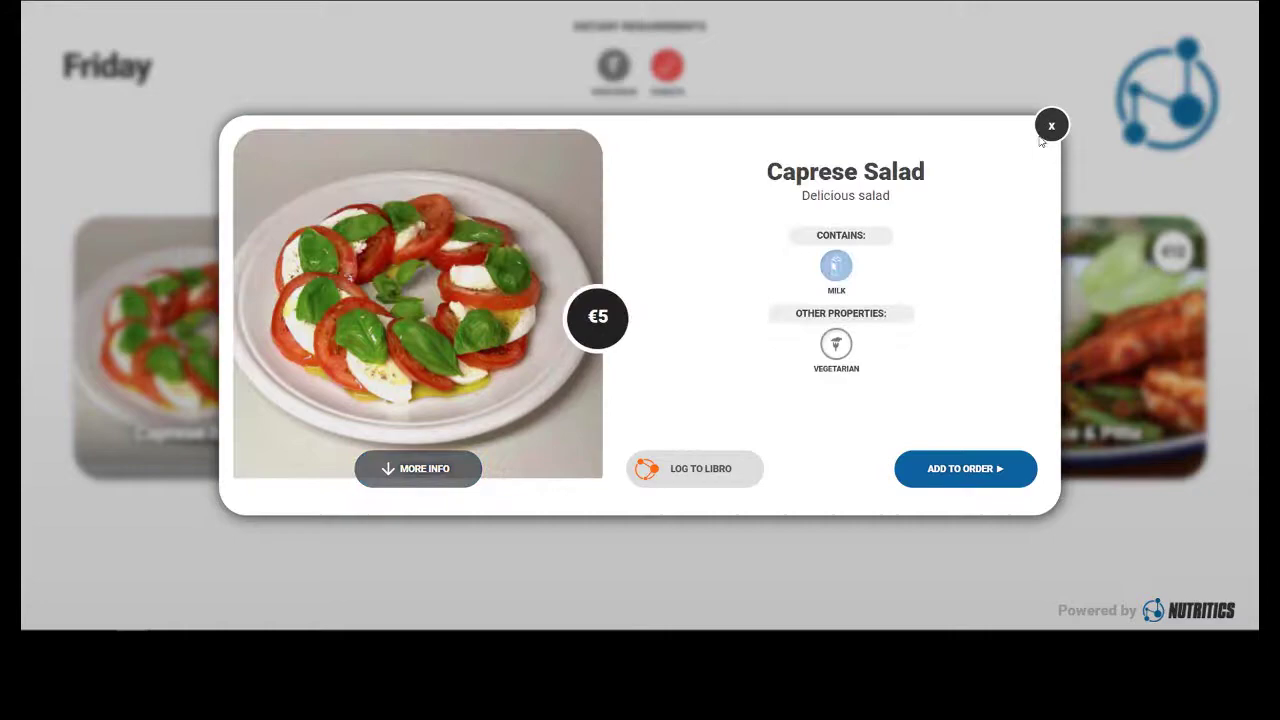
pyautogui.moveTo(391, 460); pyautogui.dragTo(543, 413)
pyautogui.click(435, 474)
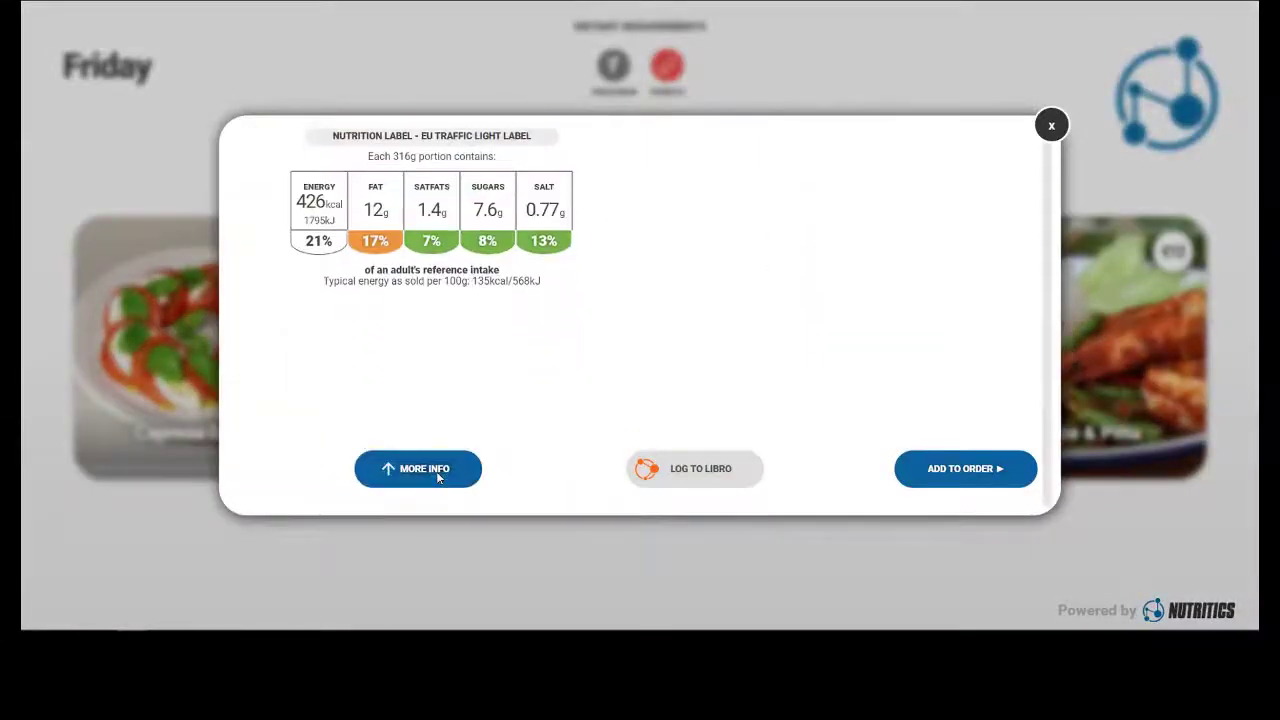